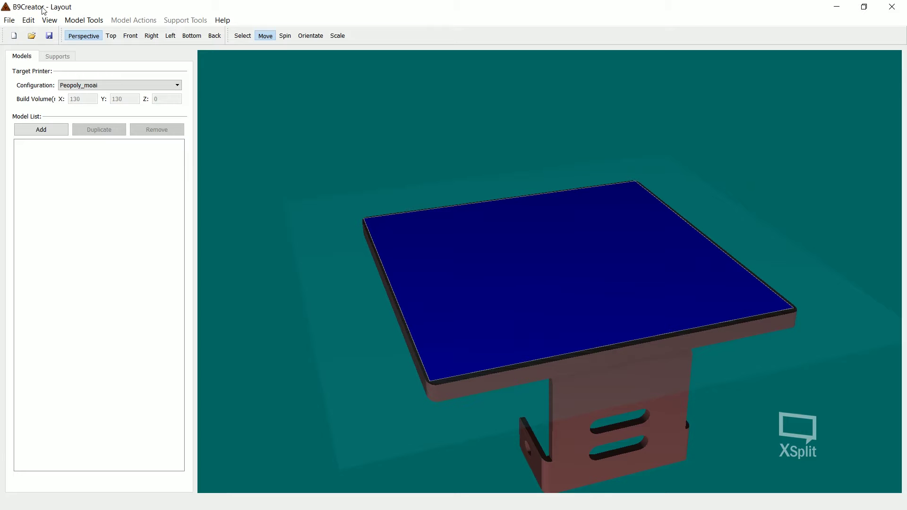
# Examine the build platform from several angles and check the available target printer configurations.
pyautogui.moveTo(501, 271); pyautogui.dragTo(514, 211, button='middle')
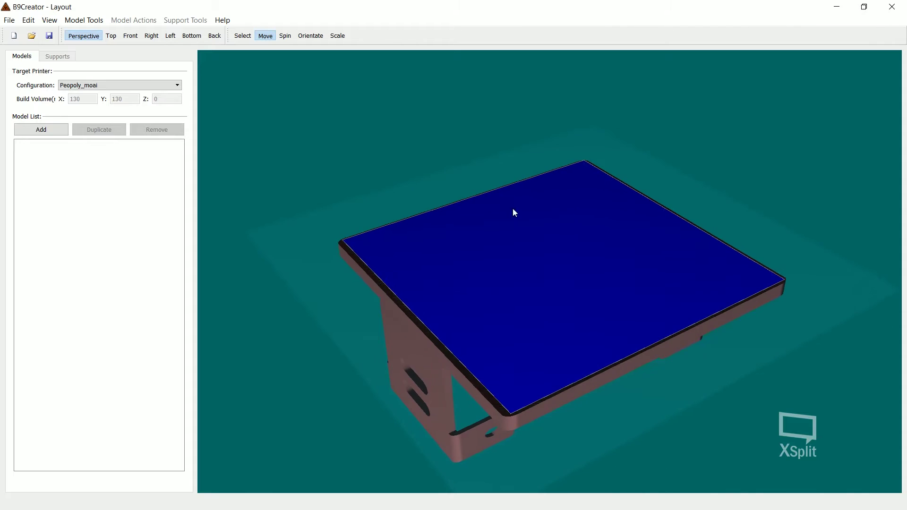
pyautogui.moveTo(612, 288); pyautogui.dragTo(436, 210, button='middle')
pyautogui.click(153, 86)
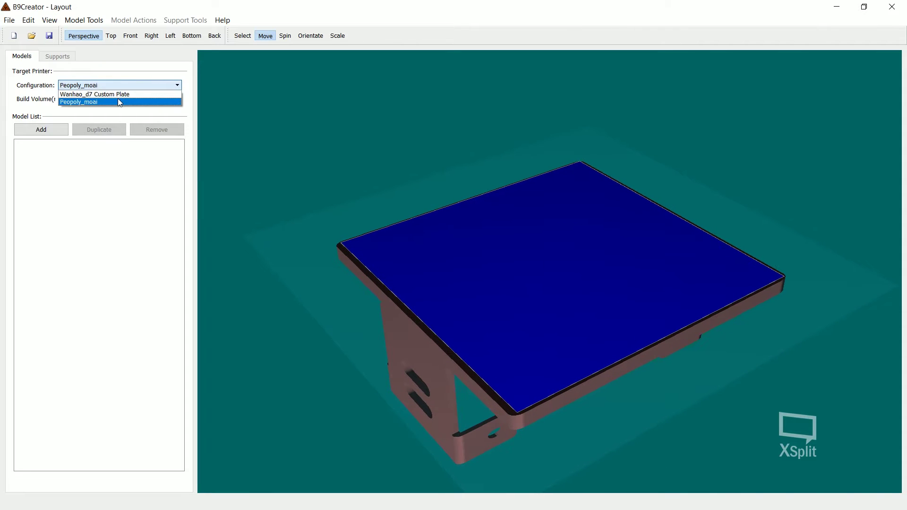
pyautogui.click(118, 93)
pyautogui.moveTo(656, 308); pyautogui.dragTo(583, 313, button='middle')
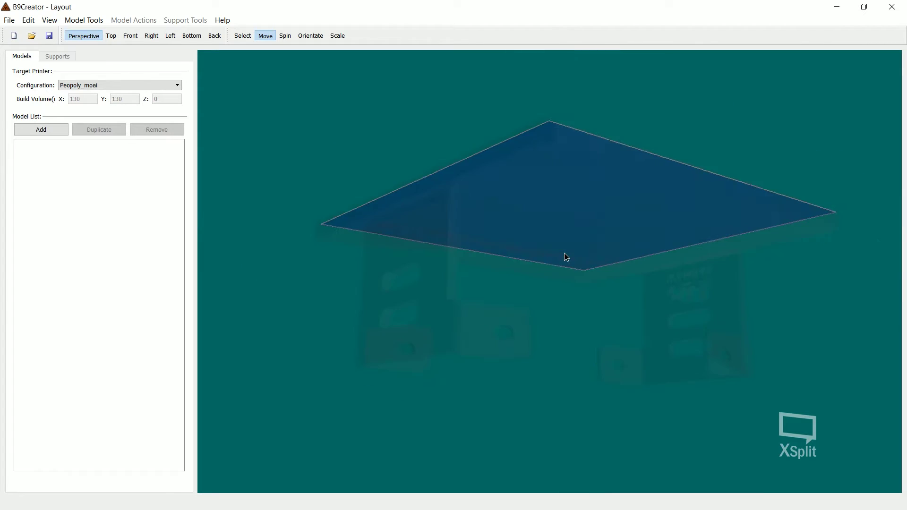
pyautogui.moveTo(567, 257); pyautogui.dragTo(473, 274, button='middle')
# Import the SPANNERBOT_hollow model from the Desktop folder.
pyautogui.click(58, 128)
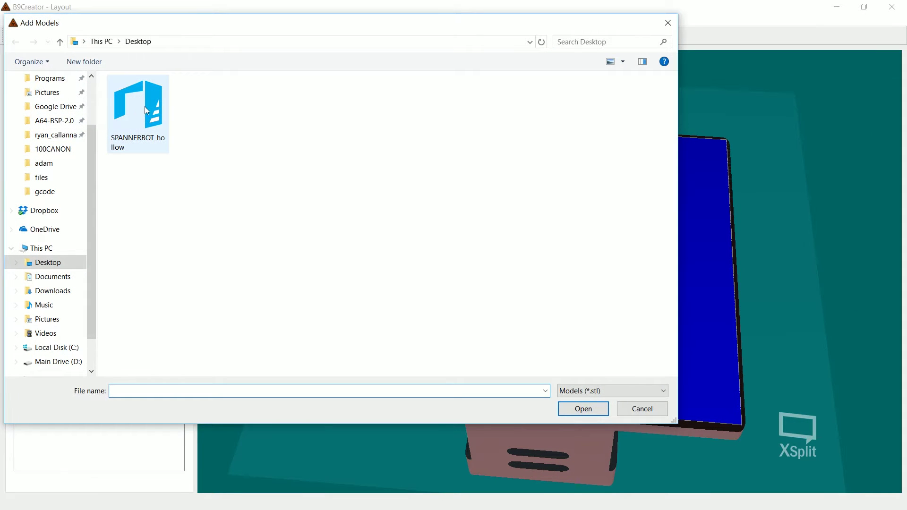
pyautogui.click(146, 111)
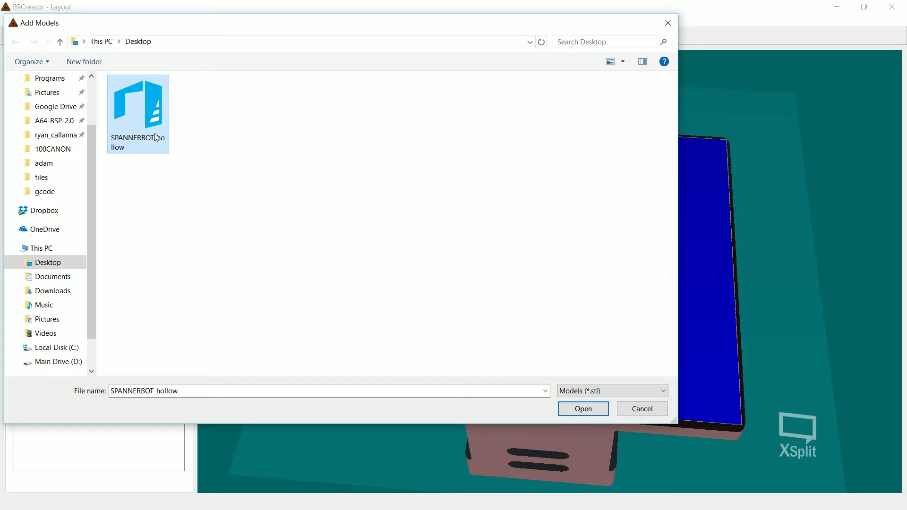
pyautogui.doubleClick(141, 98)
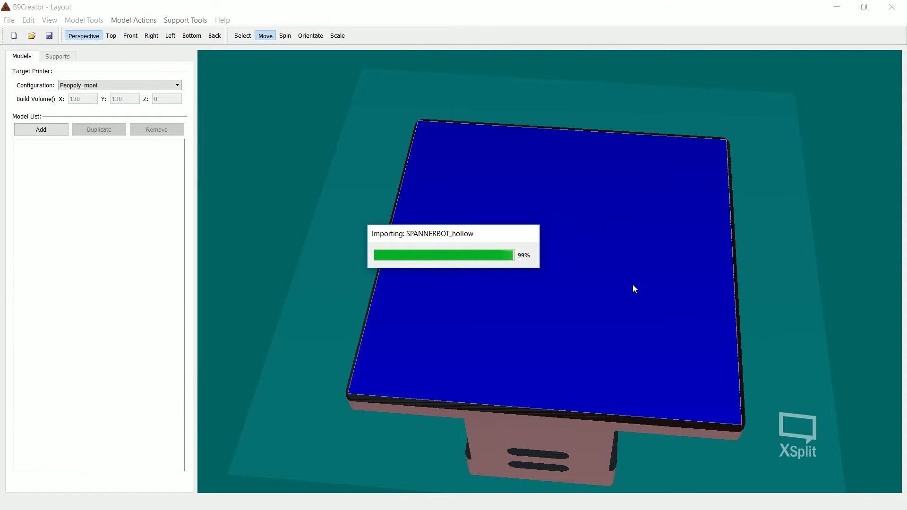
# Examine the imported figure on the build plate, especially its arms, feet and tilted orientation.
pyautogui.moveTo(639, 259); pyautogui.dragTo(581, 347, button='middle')
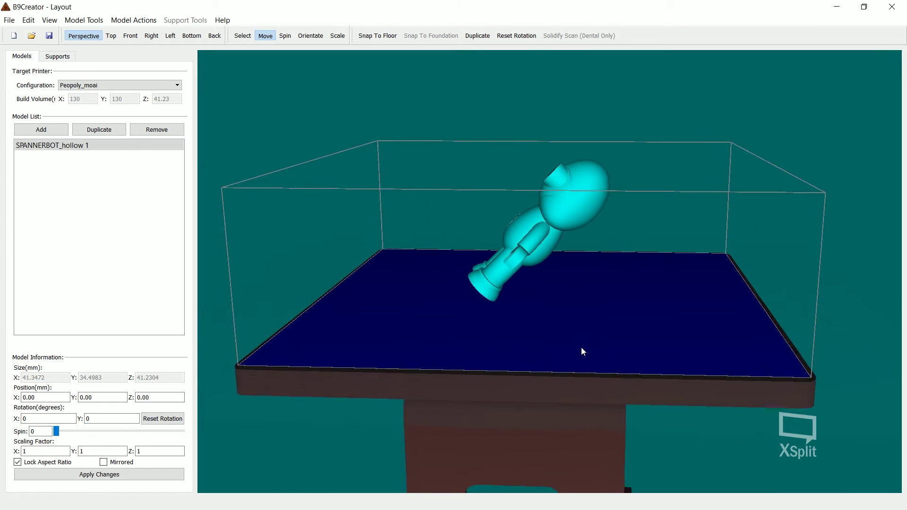
pyautogui.scroll(6, 575, 305)
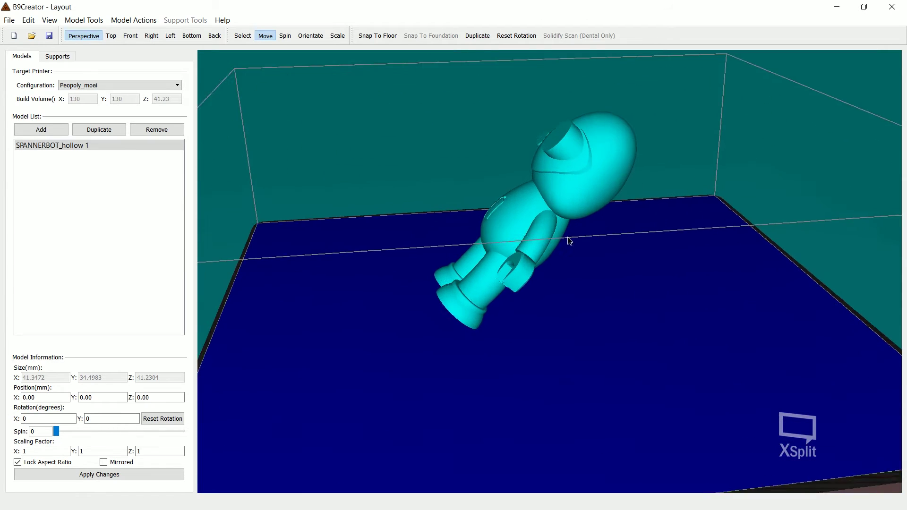
pyautogui.moveTo(569, 239)
pyautogui.mouseDown(button='right')
pyautogui.moveTo(643, 322)
pyautogui.moveTo(660, 319)
pyautogui.moveTo(564, 273)
pyautogui.moveTo(617, 296)
pyautogui.moveTo(595, 268)
pyautogui.moveTo(524, 281)
pyautogui.moveTo(588, 271)
pyautogui.moveTo(575, 241)
pyautogui.mouseUp(button='right')
pyautogui.scroll(3, 524, 284)
pyautogui.scroll(5, 597, 258)
pyautogui.moveTo(560, 274); pyautogui.dragTo(467, 364, button='right')
pyautogui.scroll(-6, 612, 314)
pyautogui.scroll(3, 570, 303)
pyautogui.scroll(4, 618, 325)
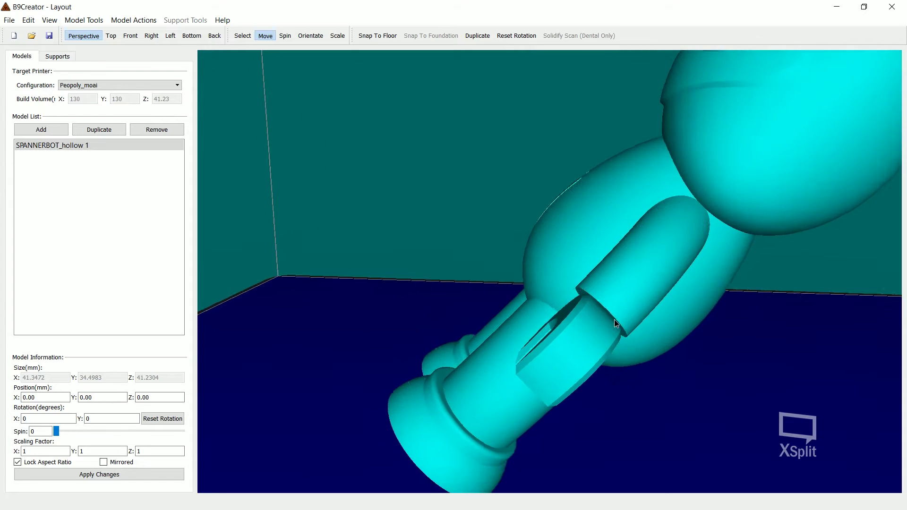
# Set the figure's Z position to 5 mm.
pyautogui.moveTo(614, 320); pyautogui.dragTo(613, 301, button='right')
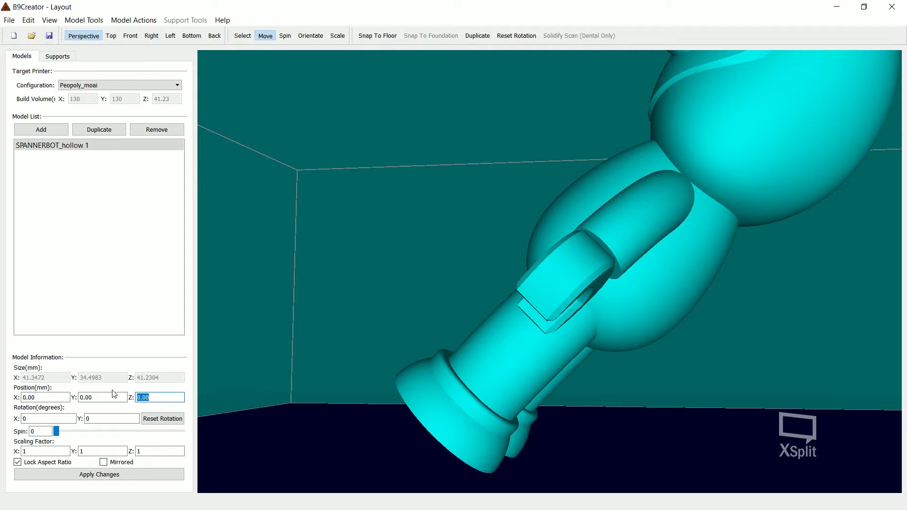
pyautogui.press('Return')
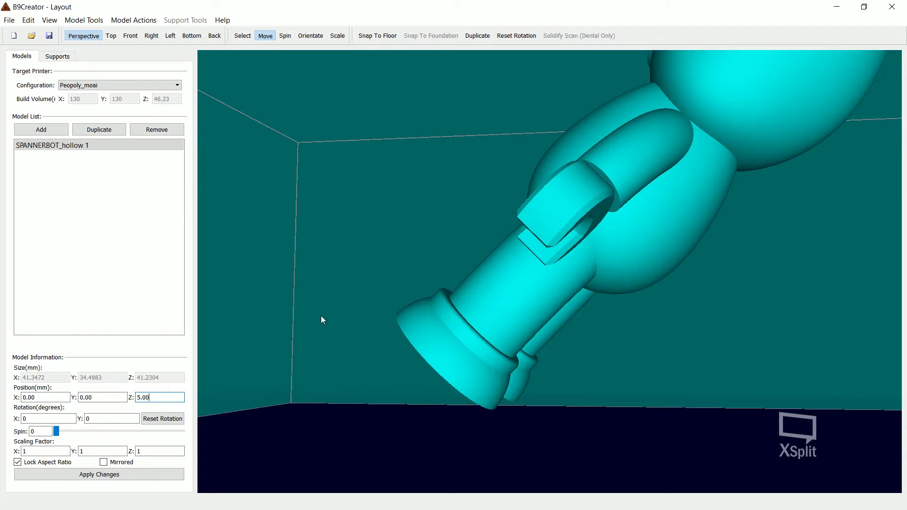
pyautogui.moveTo(323, 321); pyautogui.dragTo(439, 251, button='right')
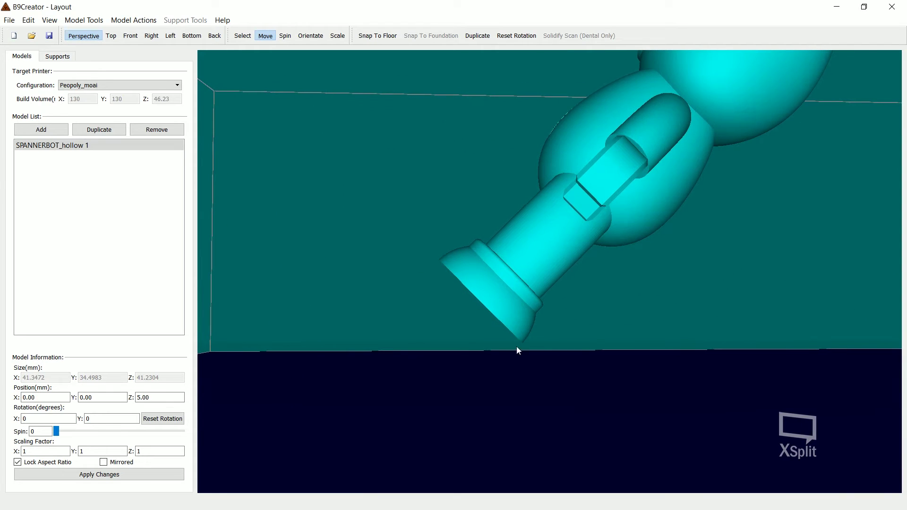
# Set the figure's Z position to 2 mm.
pyautogui.doubleClick(178, 400)
pyautogui.write('2')
pyautogui.press('Return')
# Add a support with the Medium preset beneath the lowest edge of the figure's foot.
pyautogui.click(66, 54)
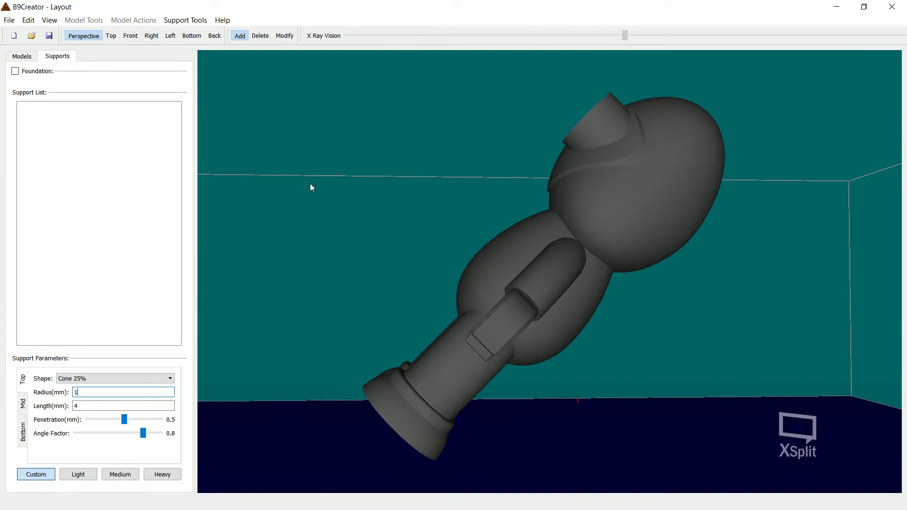
pyautogui.click(124, 475)
pyautogui.moveTo(455, 461); pyautogui.dragTo(594, 276, button='middle')
pyautogui.scroll(6, 444, 335)
pyautogui.moveTo(594, 277); pyautogui.dragTo(699, 293, button='right')
pyautogui.click(679, 288)
# Examine from below and close up how the short support's tip meets its round base.
pyautogui.scroll(-5, 694, 328)
pyautogui.moveTo(695, 329); pyautogui.dragTo(442, 304, button='right')
pyautogui.scroll(3, 575, 291)
pyautogui.scroll(-5, 466, 305)
pyautogui.moveTo(553, 252); pyautogui.dragTo(577, 271, button='right')
pyautogui.moveTo(577, 272); pyautogui.dragTo(571, 308, button='middle')
pyautogui.moveTo(571, 308)
pyautogui.mouseDown(button='right')
pyautogui.moveTo(575, 288)
pyautogui.moveTo(565, 297)
pyautogui.mouseUp(button='right')
pyautogui.scroll(5, 568, 286)
pyautogui.scroll(1, 565, 297)
pyautogui.moveTo(566, 297); pyautogui.dragTo(577, 255, button='middle')
pyautogui.scroll(5, 577, 255)
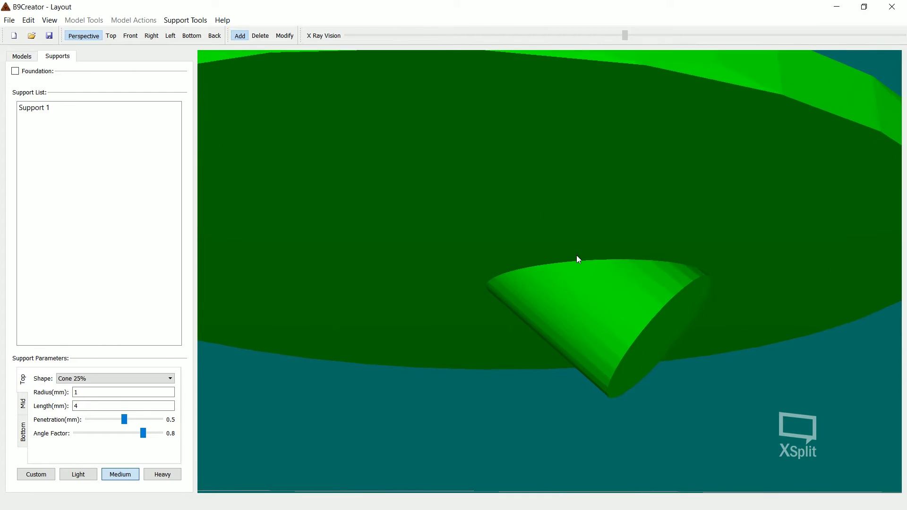
pyautogui.scroll(-4, 658, 291)
pyautogui.moveTo(658, 291); pyautogui.dragTo(639, 283, button='right')
pyautogui.scroll(5, 637, 282)
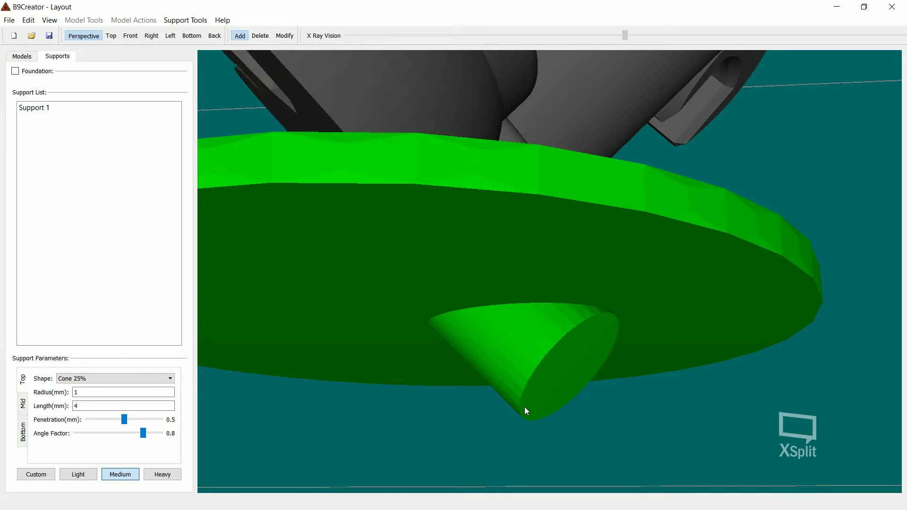
pyautogui.moveTo(525, 408)
pyautogui.mouseDown(button='right')
pyautogui.moveTo(536, 421)
pyautogui.moveTo(514, 419)
pyautogui.mouseUp(button='right')
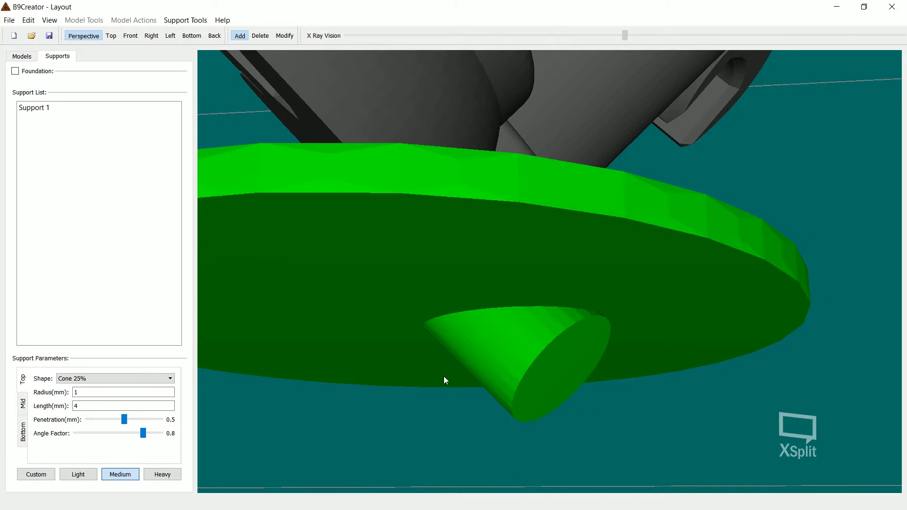
# Delete the support beneath the foot.
pyautogui.scroll(-5, 523, 267)
pyautogui.moveTo(524, 267)
pyautogui.mouseDown(button='right')
pyautogui.moveTo(520, 282)
pyautogui.moveTo(537, 282)
pyautogui.moveTo(534, 264)
pyautogui.mouseUp(button='right')
pyautogui.scroll(-1, 526, 280)
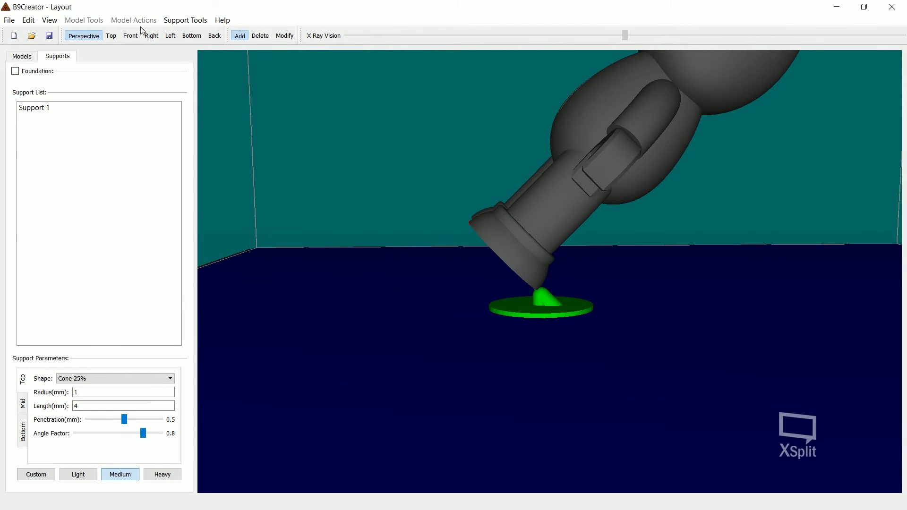
pyautogui.click(261, 35)
pyautogui.click(560, 308)
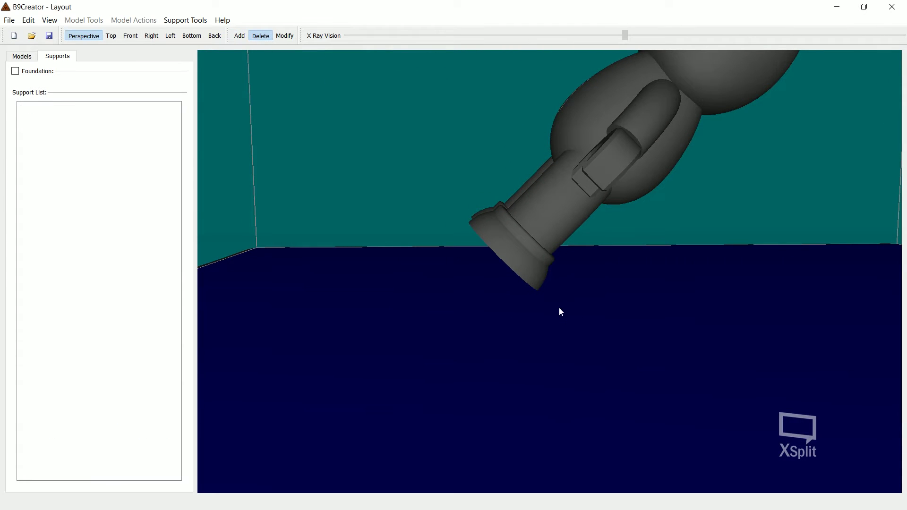
# Raise the figure above the build plate by setting its Z position to 5 mm.
pyautogui.click(21, 56)
pyautogui.doubleClick(158, 395)
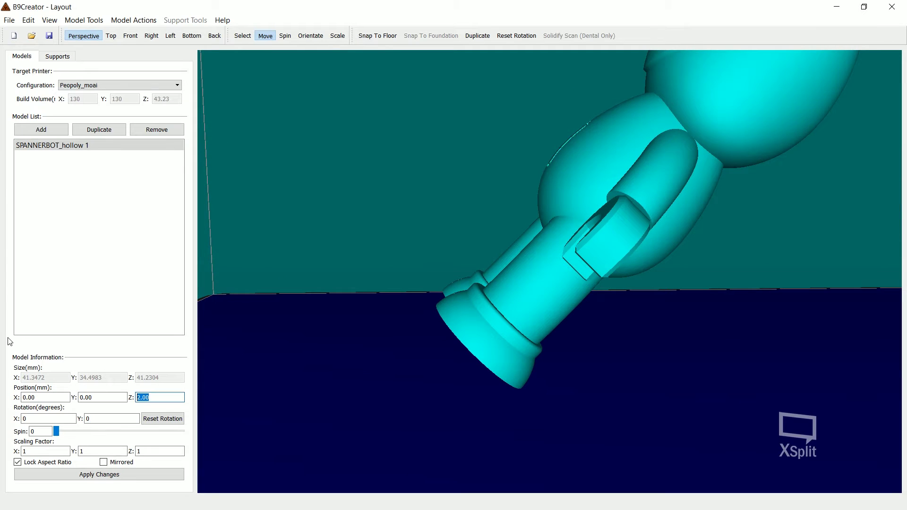
pyautogui.write('5')
pyautogui.press('Return')
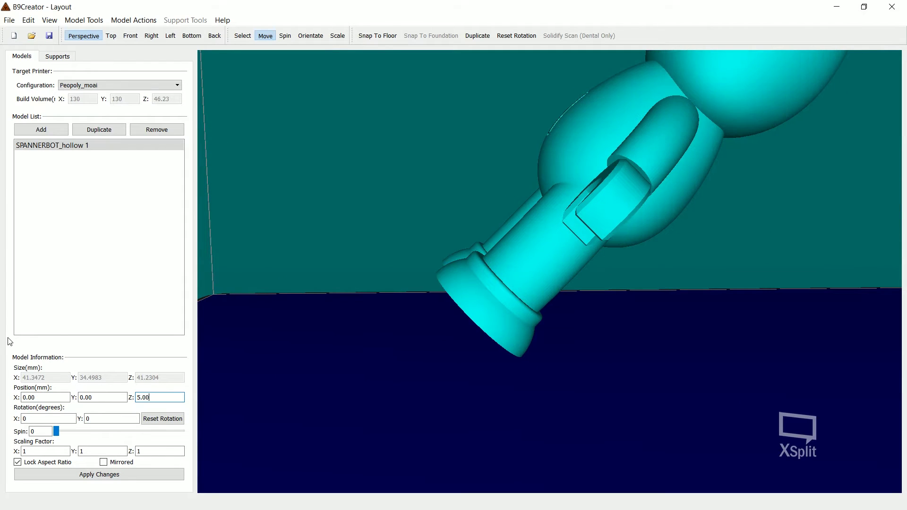
# Add a support with the Heavy preset to the back of the figure's head.
pyautogui.scroll(-4, 518, 303)
pyautogui.moveTo(519, 304); pyautogui.dragTo(567, 337, button='right')
pyautogui.moveTo(557, 305); pyautogui.dragTo(575, 267, button='right')
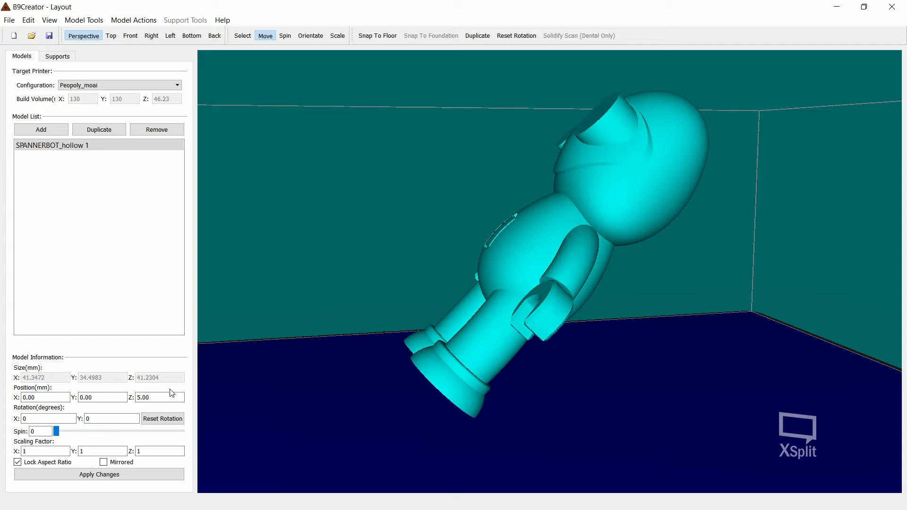
pyautogui.moveTo(512, 367); pyautogui.dragTo(506, 330, button='right')
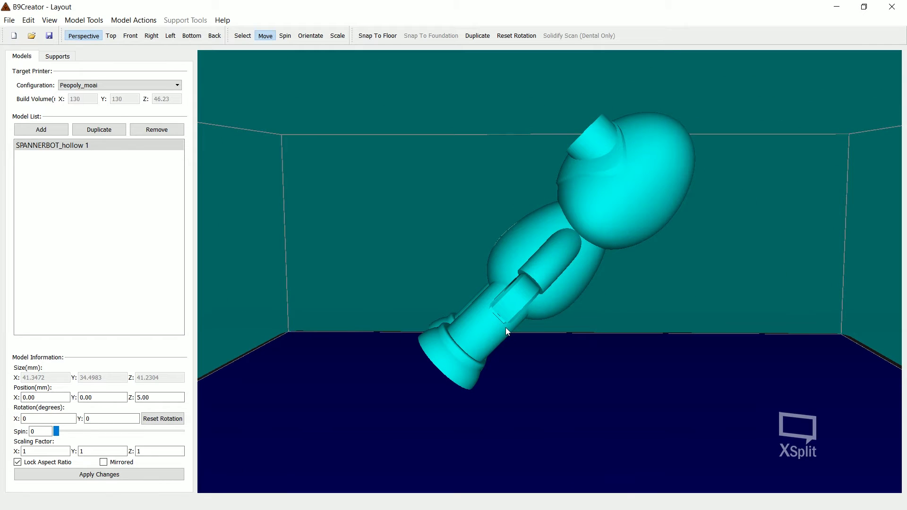
pyautogui.click(54, 59)
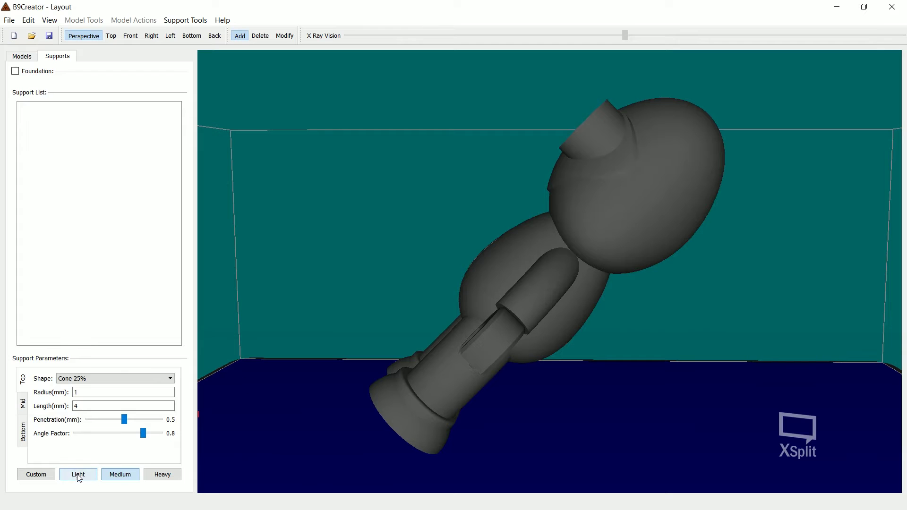
pyautogui.moveTo(474, 405); pyautogui.dragTo(497, 348, button='right')
pyautogui.click(166, 479)
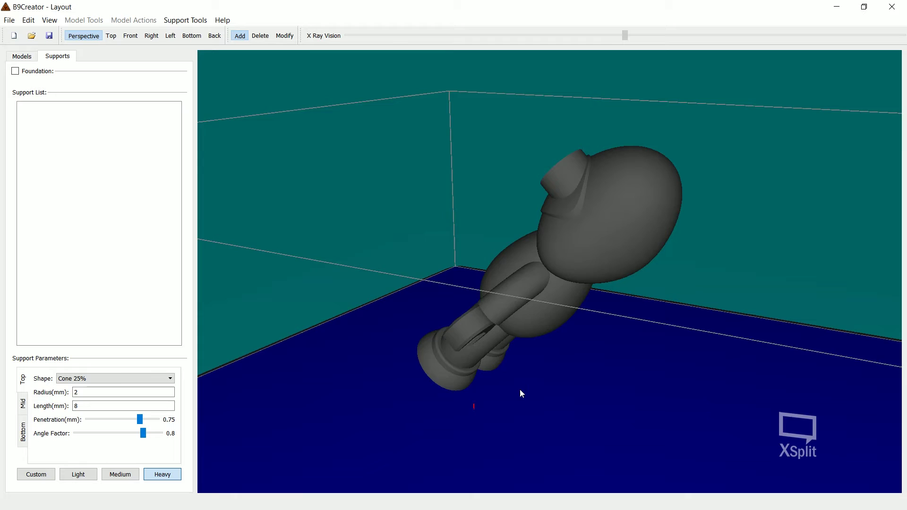
pyautogui.moveTo(520, 390); pyautogui.dragTo(571, 204, button='right')
pyautogui.click(572, 204)
# Delete the heavy support from the figure's head.
pyautogui.moveTo(641, 288)
pyautogui.mouseDown(button='right')
pyautogui.moveTo(699, 320)
pyautogui.moveTo(679, 290)
pyautogui.moveTo(633, 290)
pyautogui.mouseUp(button='right')
pyautogui.click(252, 37)
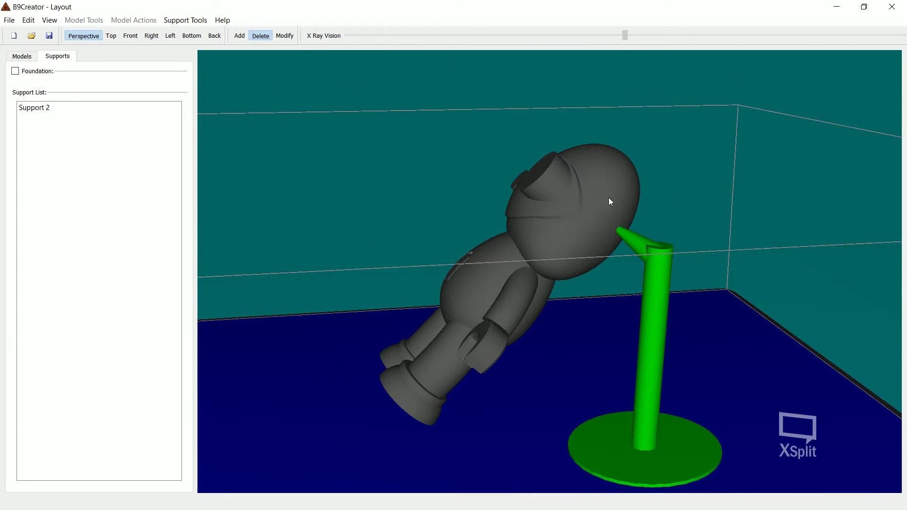
pyautogui.click(652, 254)
# Return to adding supports with the Medium preset and examine the figure's feet and underside.
pyautogui.click(240, 37)
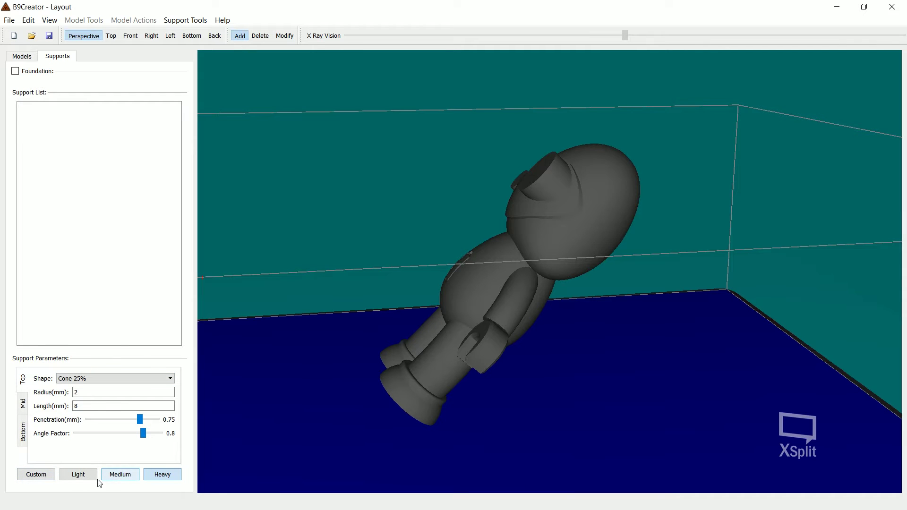
pyautogui.click(117, 479)
pyautogui.moveTo(441, 393); pyautogui.dragTo(416, 382, button='right')
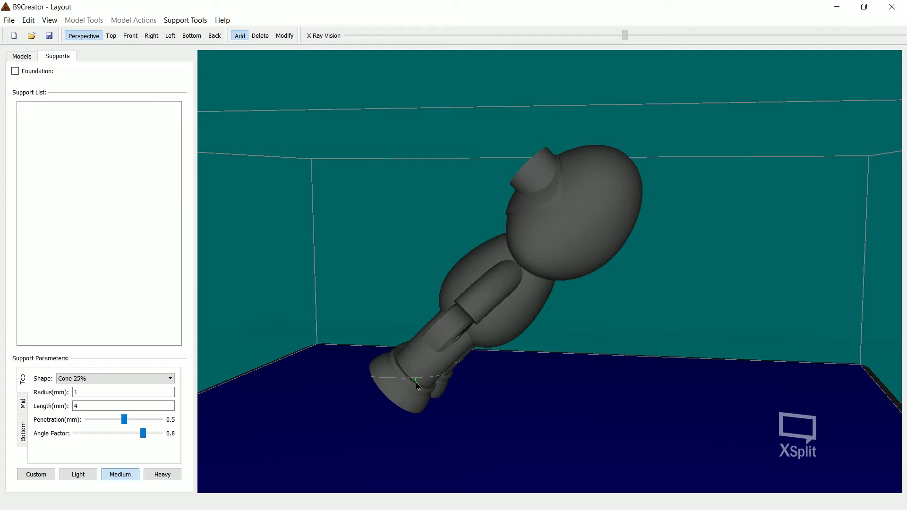
pyautogui.moveTo(441, 354); pyautogui.dragTo(518, 313, button='middle')
pyautogui.scroll(3, 469, 316)
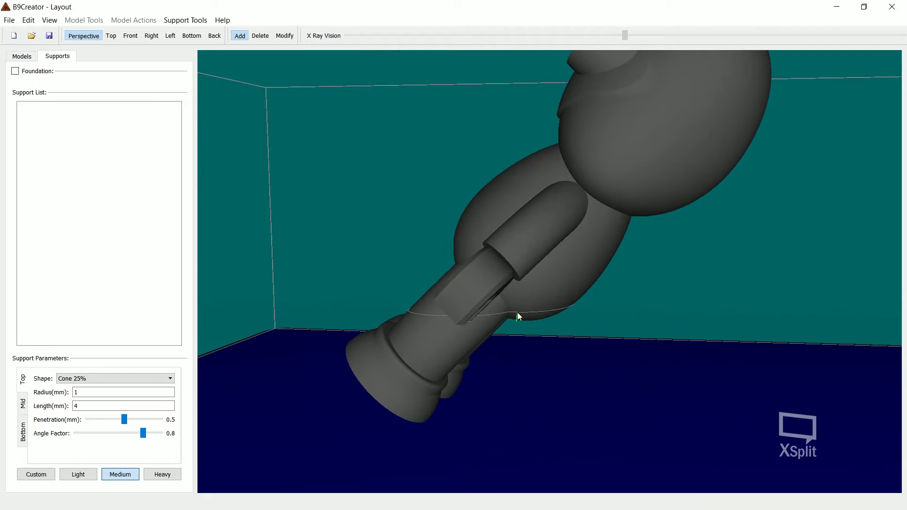
pyautogui.moveTo(331, 361); pyautogui.dragTo(383, 353, button='right')
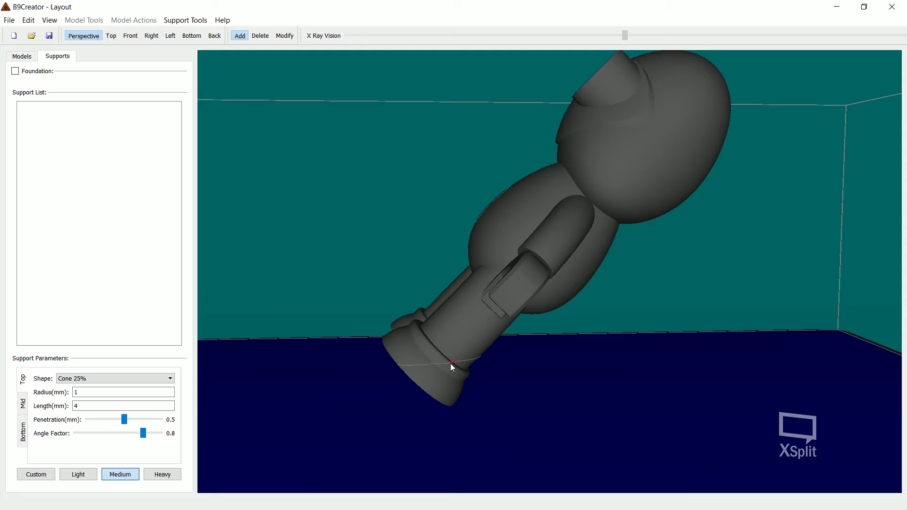
pyautogui.moveTo(451, 364)
pyautogui.mouseDown(button='right')
pyautogui.moveTo(496, 389)
pyautogui.moveTo(492, 360)
pyautogui.moveTo(565, 378)
pyautogui.moveTo(500, 346)
pyautogui.moveTo(454, 359)
pyautogui.mouseUp(button='right')
pyautogui.scroll(6, 497, 364)
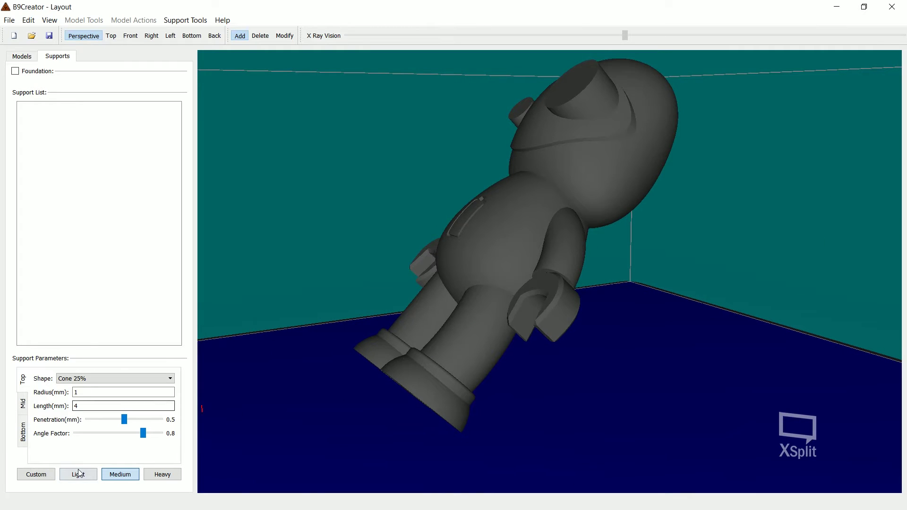
# Apply the Light support preset and review the parameters of its top, middle and bottom sections.
pyautogui.click(75, 474)
pyautogui.click(108, 405)
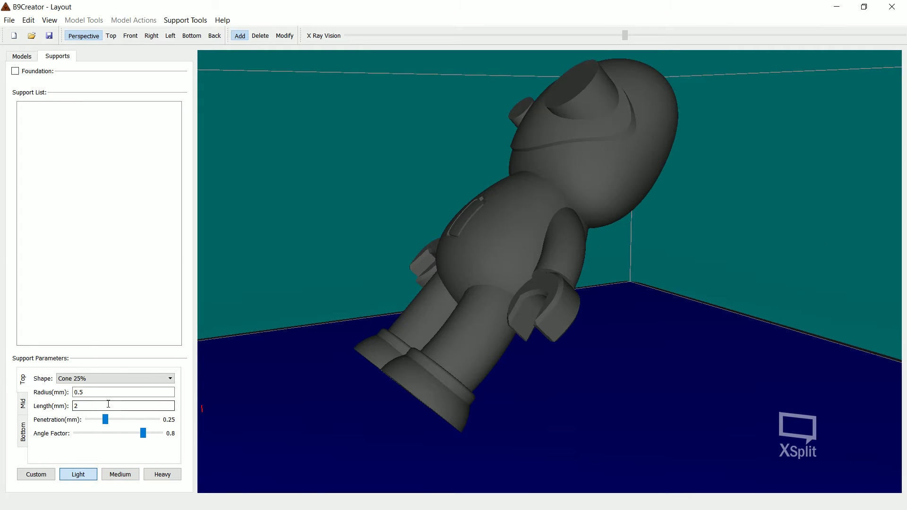
pyautogui.click(24, 404)
pyautogui.click(22, 432)
pyautogui.click(23, 403)
pyautogui.click(22, 378)
pyautogui.click(23, 431)
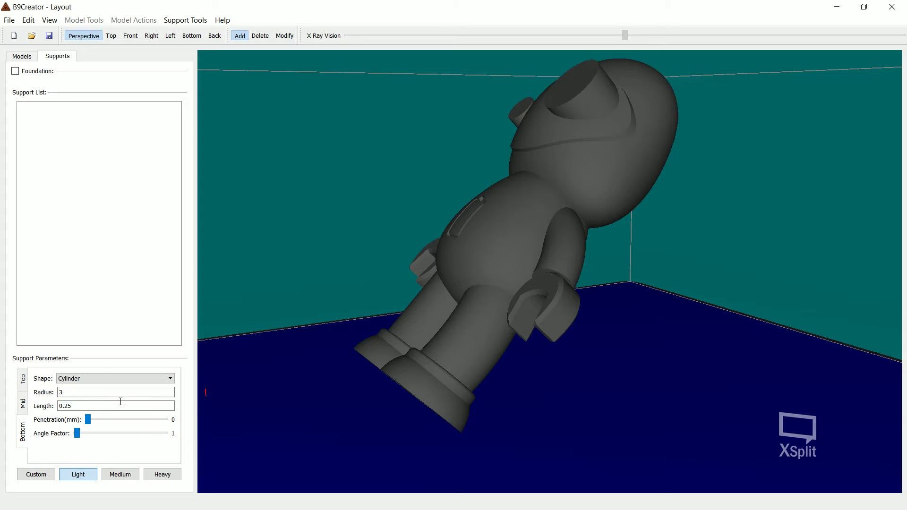
pyautogui.write('0')
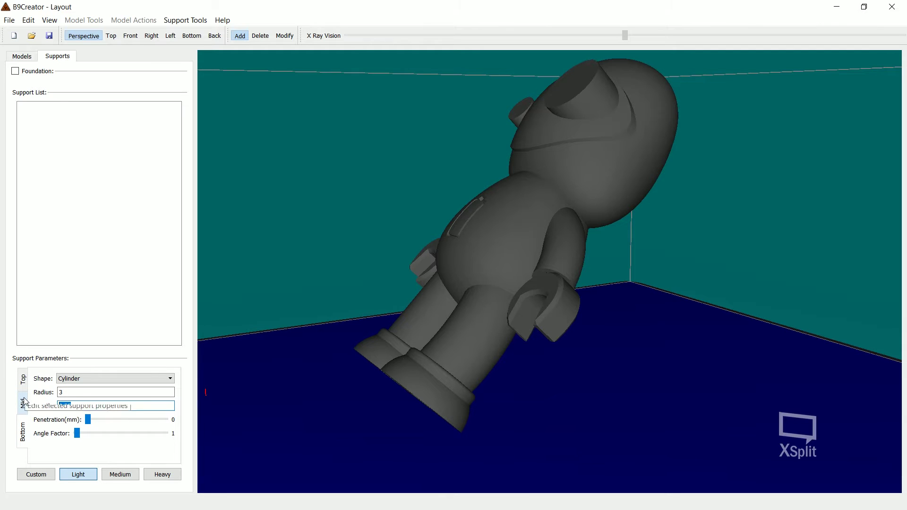
pyautogui.moveTo(512, 339); pyautogui.dragTo(457, 311, button='middle')
pyautogui.click(506, 283)
pyautogui.moveTo(517, 312); pyautogui.dragTo(539, 276, button='middle')
pyautogui.scroll(4, 536, 286)
pyautogui.scroll(3, 539, 277)
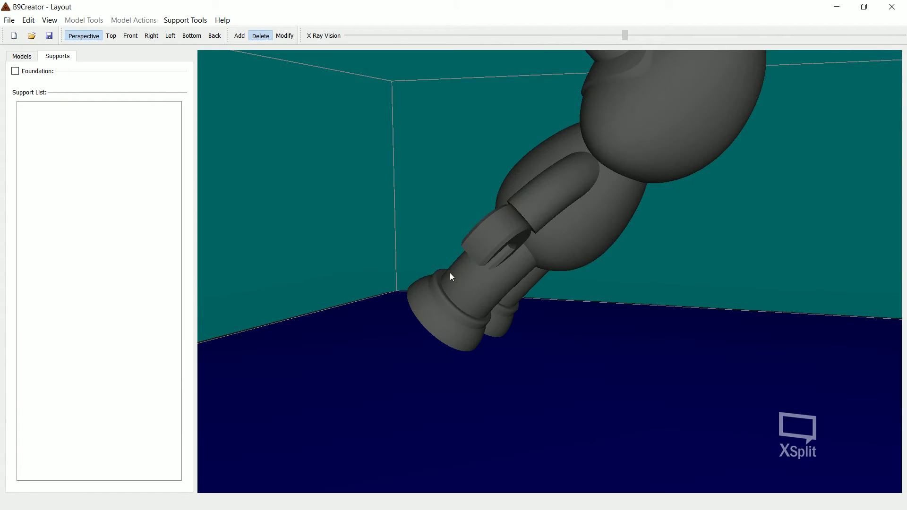
# Resume adding supports and examine the undersides of the figure's feet, legs and torso for places that need support.
pyautogui.click(240, 36)
pyautogui.moveTo(392, 271); pyautogui.dragTo(562, 287, button='right')
pyautogui.scroll(5, 560, 284)
pyautogui.moveTo(600, 293); pyautogui.dragTo(533, 270, button='middle')
pyautogui.moveTo(533, 270)
pyautogui.mouseDown(button='right')
pyautogui.moveTo(539, 276)
pyautogui.moveTo(508, 268)
pyautogui.moveTo(532, 260)
pyautogui.mouseUp(button='right')
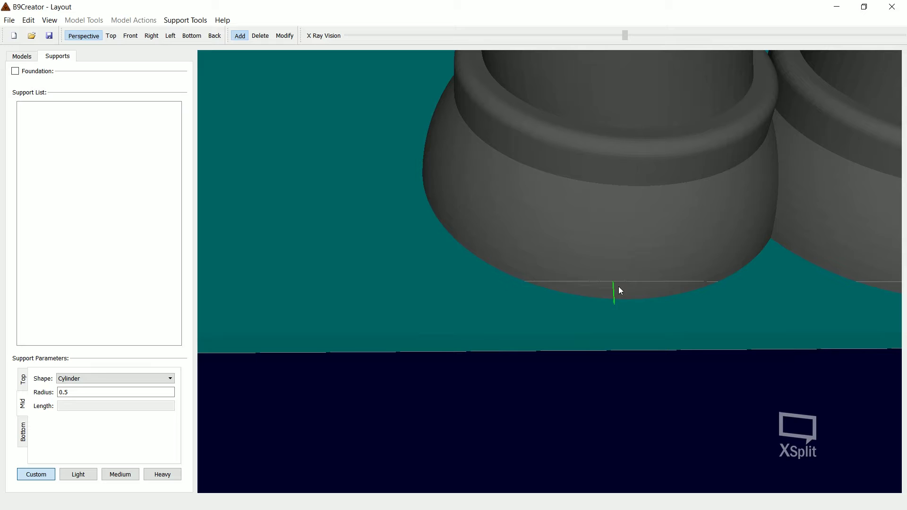
pyautogui.moveTo(626, 287); pyautogui.dragTo(461, 243, button='right')
pyautogui.scroll(-5, 619, 257)
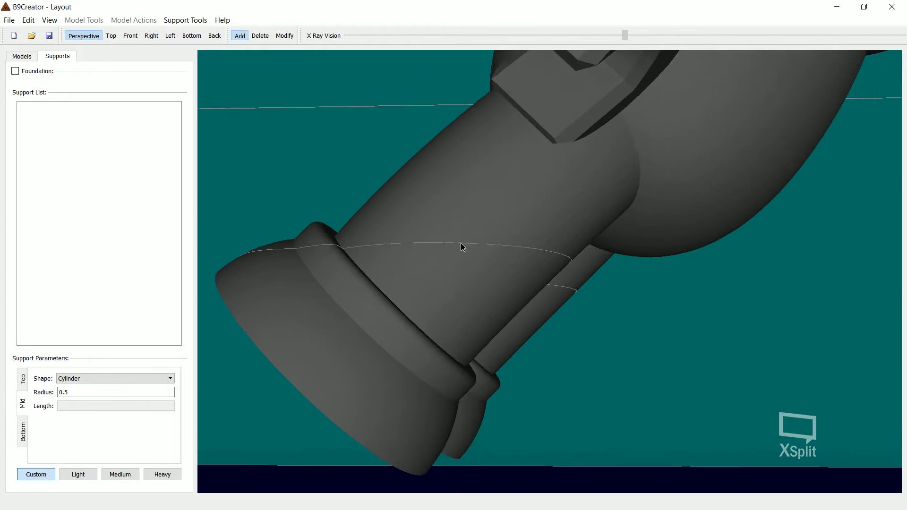
pyautogui.moveTo(461, 243); pyautogui.dragTo(524, 204, button='middle')
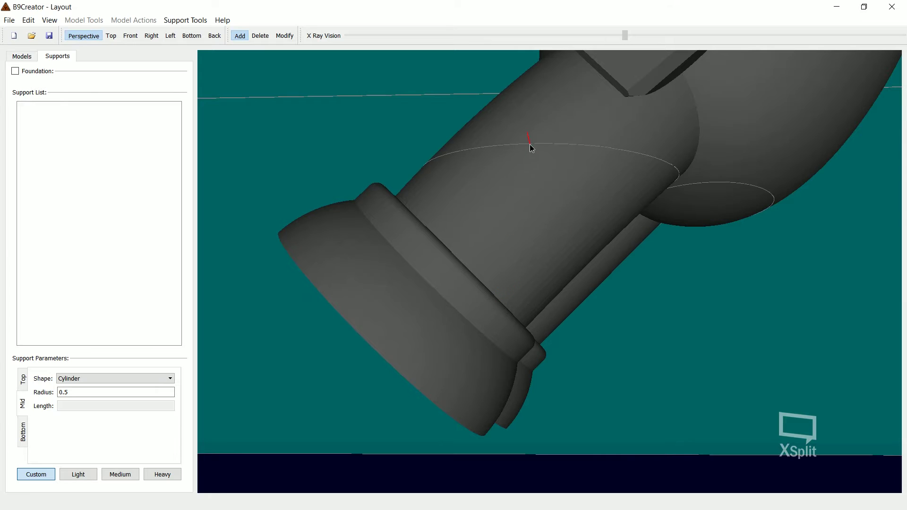
pyautogui.moveTo(531, 146); pyautogui.dragTo(550, 224, button='right')
pyautogui.scroll(4, 577, 174)
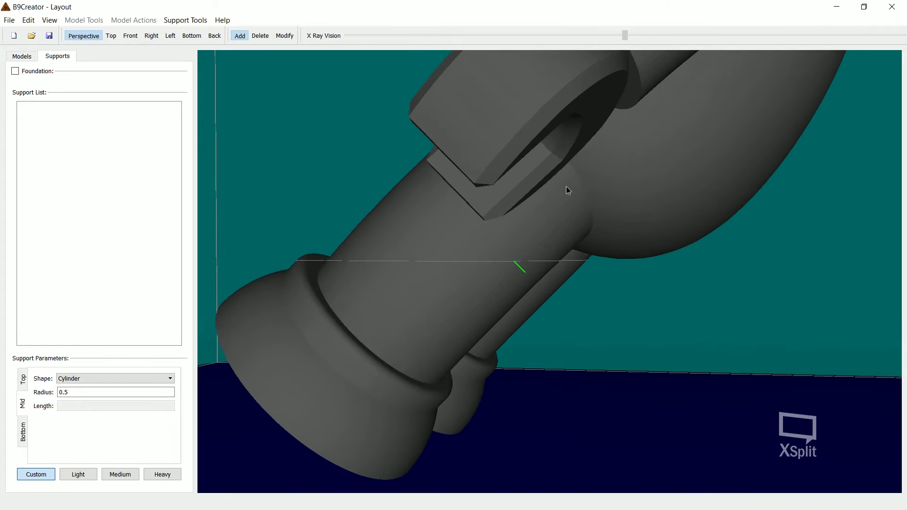
pyautogui.moveTo(490, 326); pyautogui.dragTo(489, 301, button='right')
pyautogui.moveTo(488, 301); pyautogui.dragTo(509, 270, button='middle')
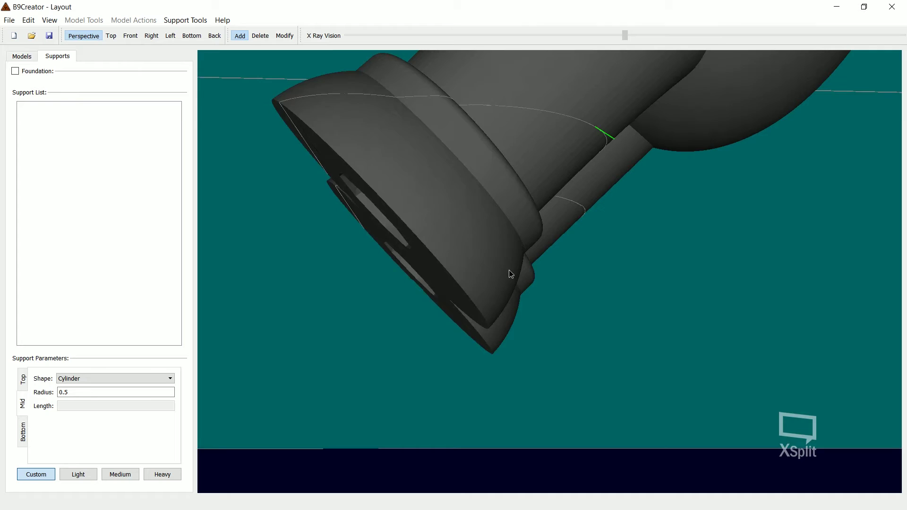
pyautogui.moveTo(509, 270)
pyautogui.mouseDown(button='right')
pyautogui.moveTo(519, 255)
pyautogui.moveTo(519, 267)
pyautogui.mouseUp(button='right')
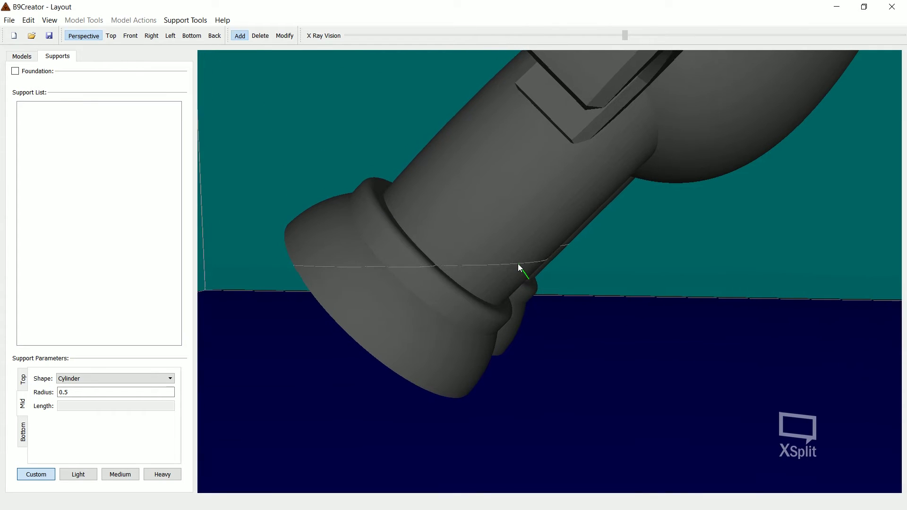
pyautogui.moveTo(528, 228)
pyautogui.mouseDown(button='right')
pyautogui.moveTo(331, 265)
pyautogui.moveTo(348, 287)
pyautogui.mouseUp(button='right')
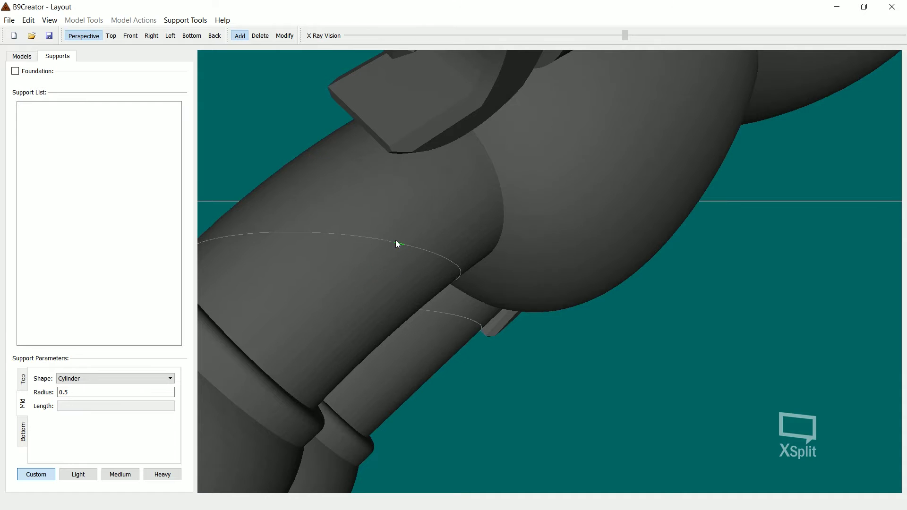
pyautogui.moveTo(401, 233); pyautogui.dragTo(388, 212, button='right')
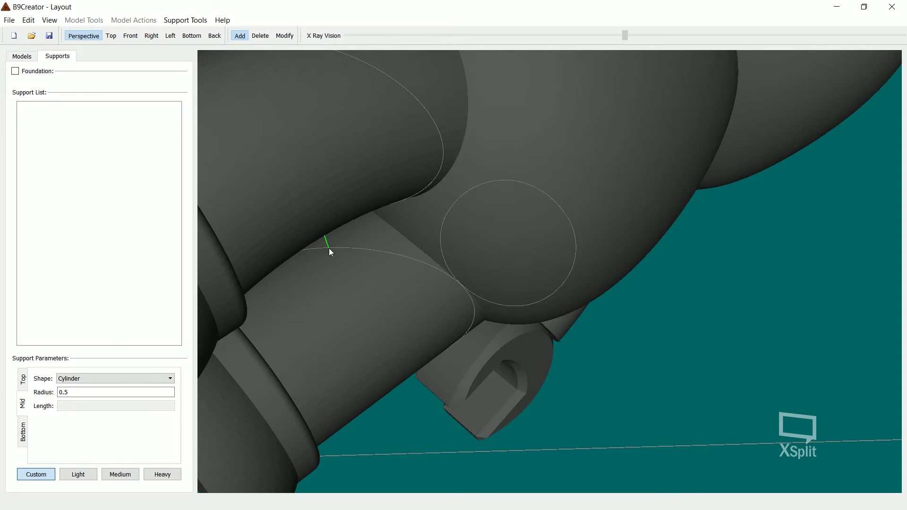
pyautogui.moveTo(319, 254)
pyautogui.mouseDown(button='right')
pyautogui.moveTo(333, 256)
pyautogui.moveTo(336, 286)
pyautogui.moveTo(404, 249)
pyautogui.moveTo(387, 279)
pyautogui.moveTo(439, 301)
pyautogui.mouseUp(button='right')
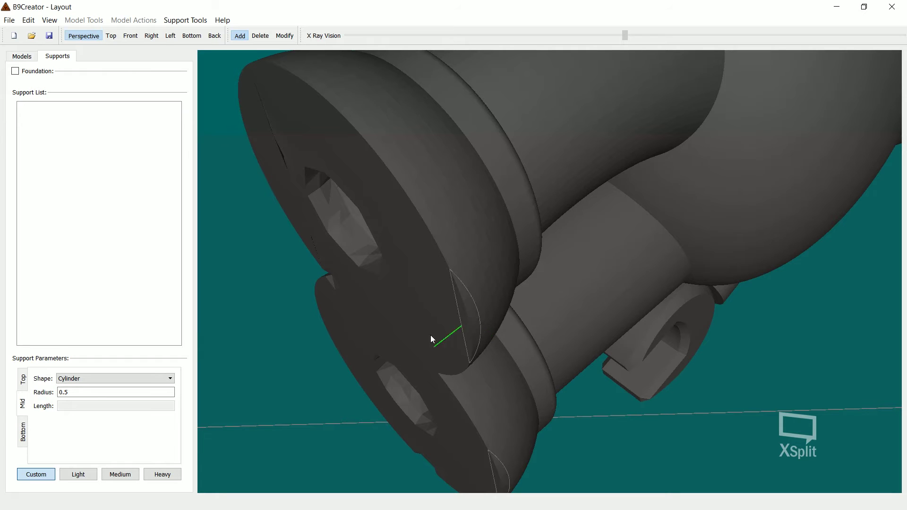
# Try a light support with a bottom radius of 3 and length of 2 on the lower edge of one foot's sole.
pyautogui.click(23, 432)
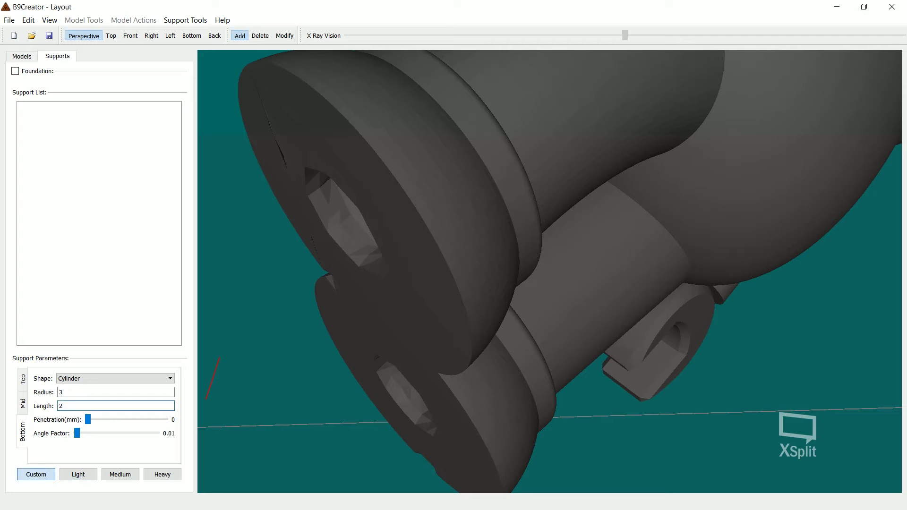
pyautogui.click(470, 320)
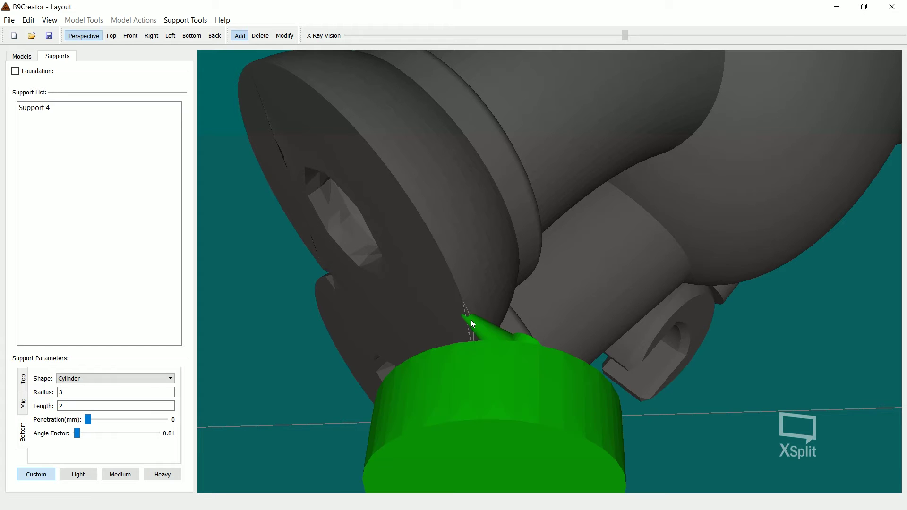
pyautogui.moveTo(471, 319); pyautogui.dragTo(473, 337, button='right')
pyautogui.moveTo(466, 386); pyautogui.dragTo(437, 312, button='middle')
pyautogui.scroll(3, 426, 283)
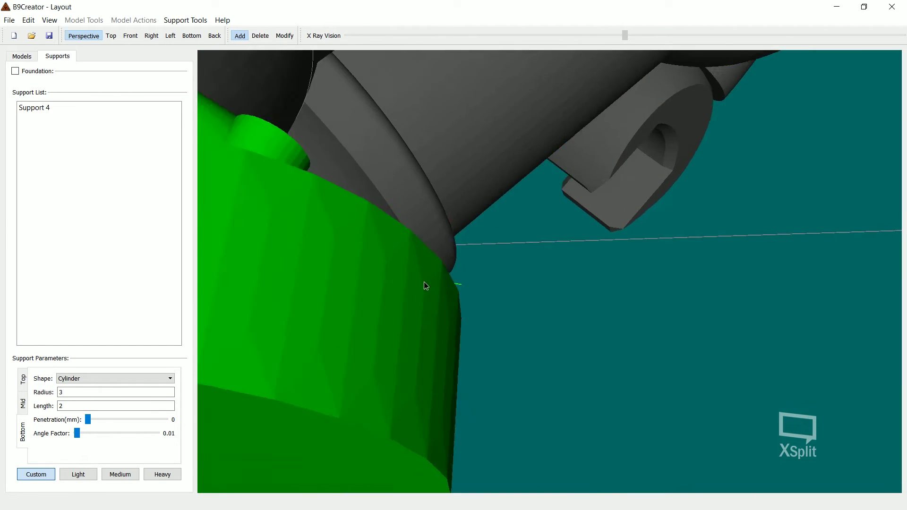
# Delete the trial support from the foot's sole.
pyautogui.moveTo(424, 282); pyautogui.dragTo(446, 293, button='middle')
pyautogui.moveTo(446, 293); pyautogui.dragTo(443, 293, button='right')
pyautogui.moveTo(445, 296); pyautogui.dragTo(416, 137, button='middle')
pyautogui.click(260, 37)
pyautogui.click(422, 307)
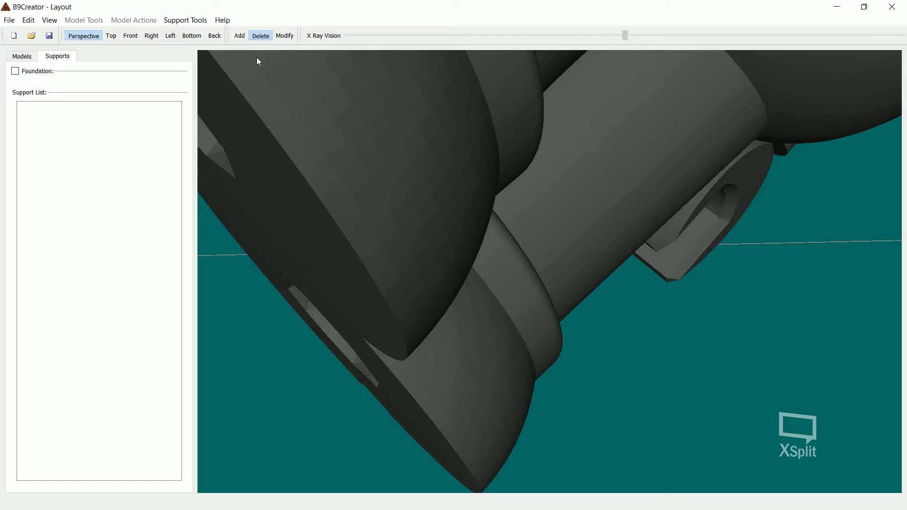
# Add one light support with a cylindrical middle of radius 0.5 under the lowest edge of each foot.
pyautogui.click(240, 38)
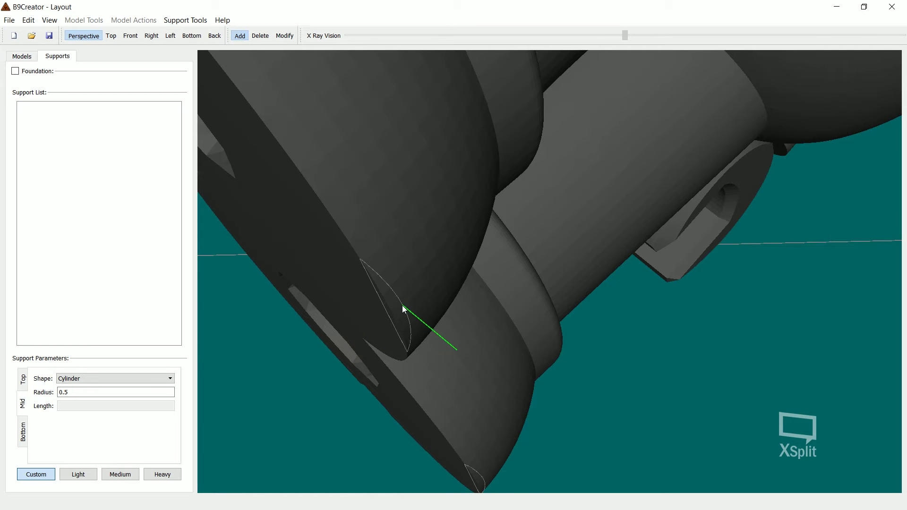
pyautogui.click(403, 306)
pyautogui.moveTo(404, 306)
pyautogui.mouseDown(button='middle')
pyautogui.moveTo(397, 317)
pyautogui.moveTo(505, 374)
pyautogui.moveTo(432, 283)
pyautogui.moveTo(424, 257)
pyautogui.moveTo(361, 260)
pyautogui.mouseUp(button='middle')
pyautogui.scroll(2, 397, 316)
pyautogui.scroll(-4, 437, 262)
pyautogui.moveTo(508, 345); pyautogui.dragTo(463, 282, button='middle')
pyautogui.scroll(5, 573, 362)
pyautogui.scroll(-3, 567, 365)
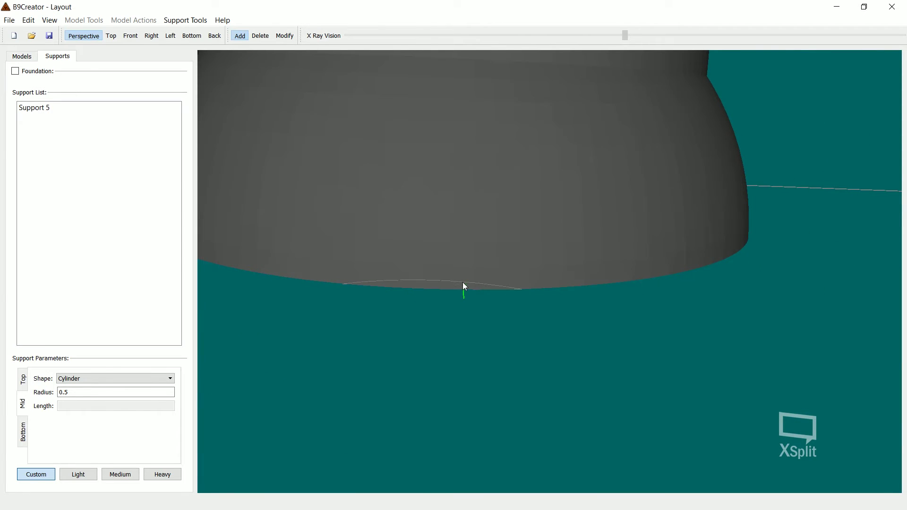
pyautogui.click(434, 273)
# Add two more light supports beside the existing one under the lowest edge of the first foot.
pyautogui.moveTo(435, 274); pyautogui.dragTo(447, 288, button='middle')
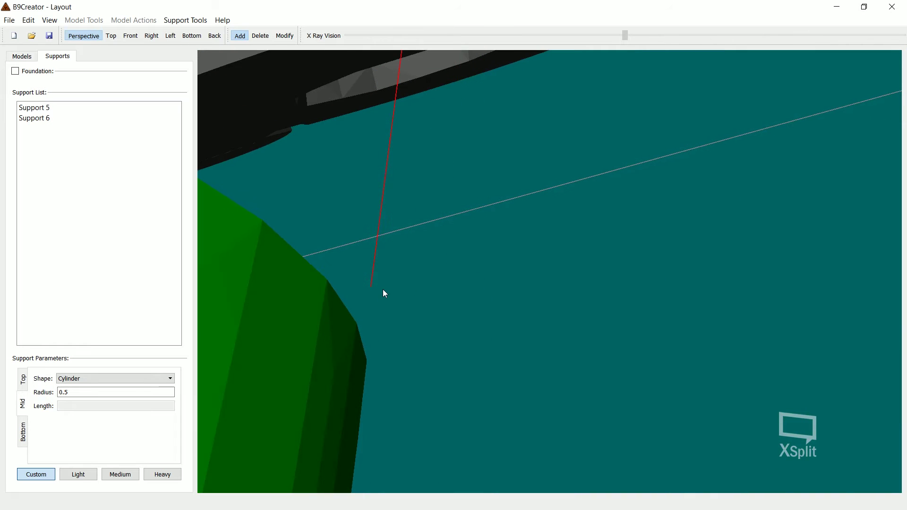
pyautogui.scroll(-5, 383, 289)
pyautogui.moveTo(383, 289); pyautogui.dragTo(447, 309, button='middle')
pyautogui.scroll(5, 409, 307)
pyautogui.scroll(-5, 446, 310)
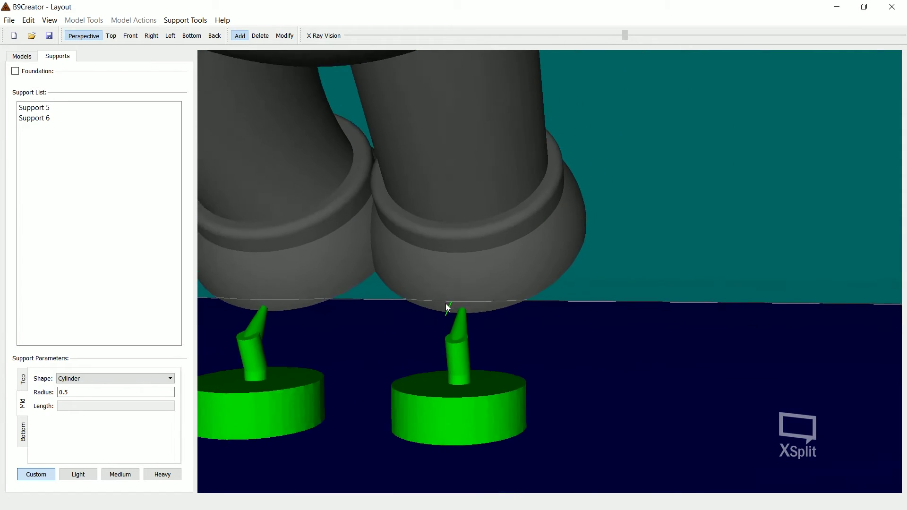
pyautogui.scroll(4, 448, 310)
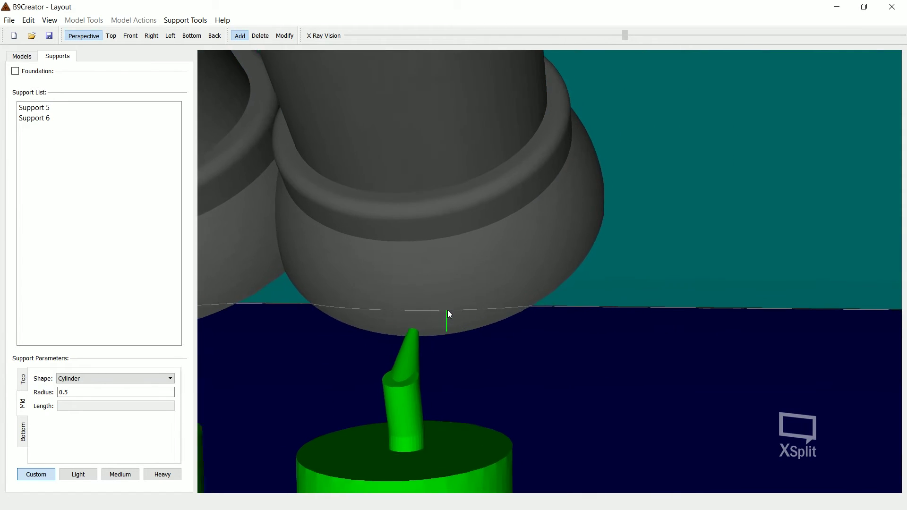
pyautogui.click(427, 330)
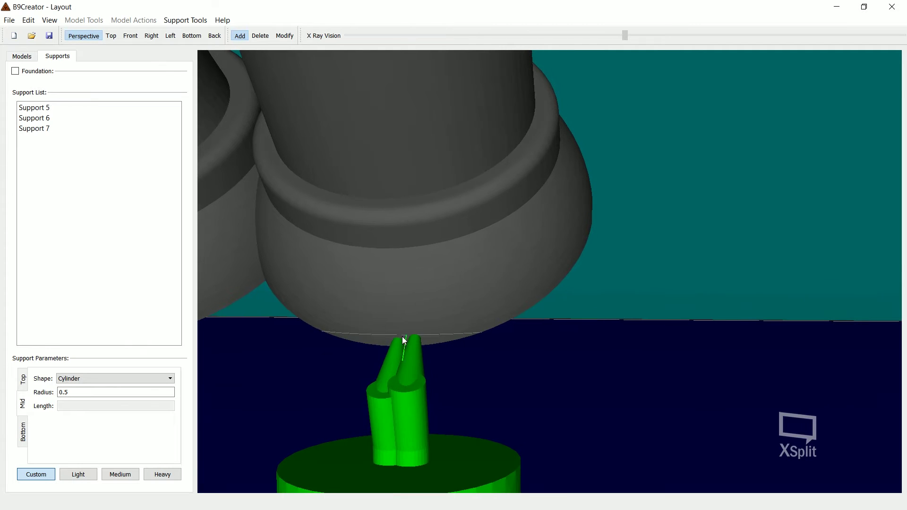
pyautogui.click(382, 336)
# Add two light supports under the other foot, one on each side of its existing support.
pyautogui.moveTo(344, 333); pyautogui.dragTo(486, 332, button='middle')
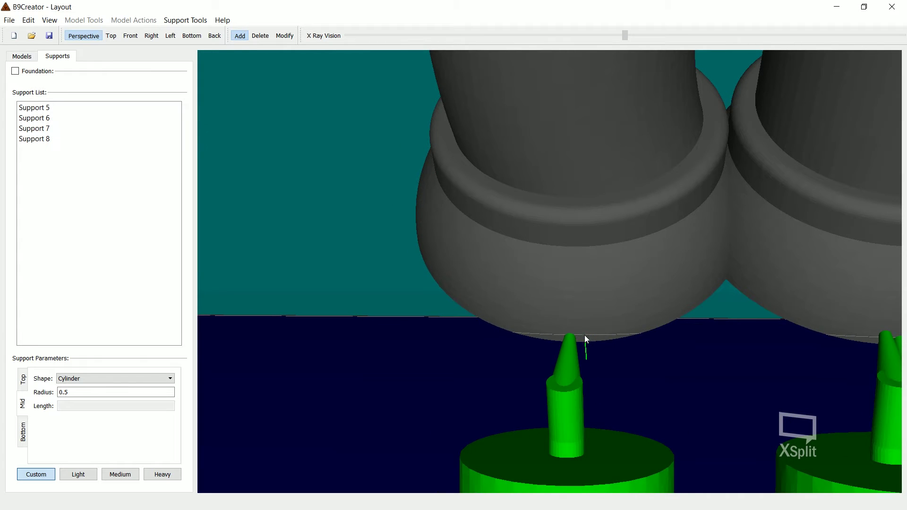
pyautogui.click(585, 336)
pyautogui.click(554, 334)
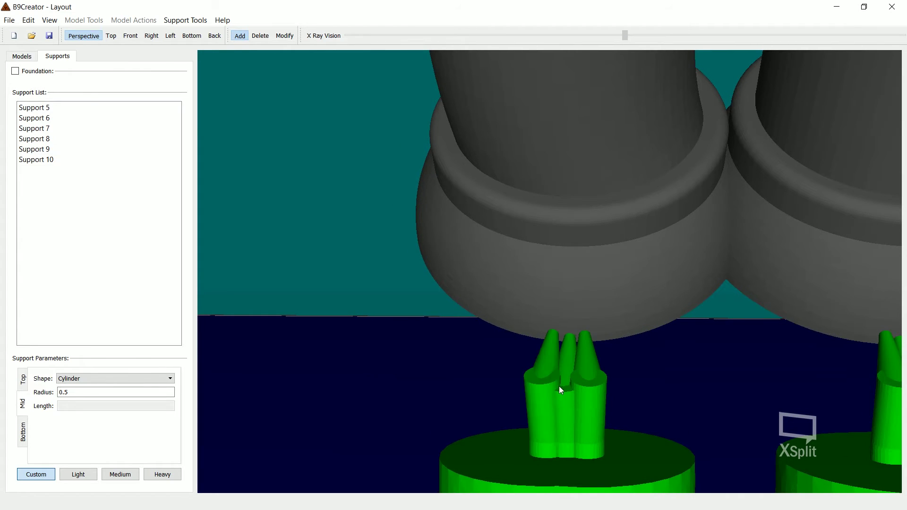
# Apply the Medium support preset and add one support to each sole, between the leg hole and the light supports.
pyautogui.scroll(-5, 559, 373)
pyautogui.moveTo(583, 373); pyautogui.dragTo(521, 360, button='right')
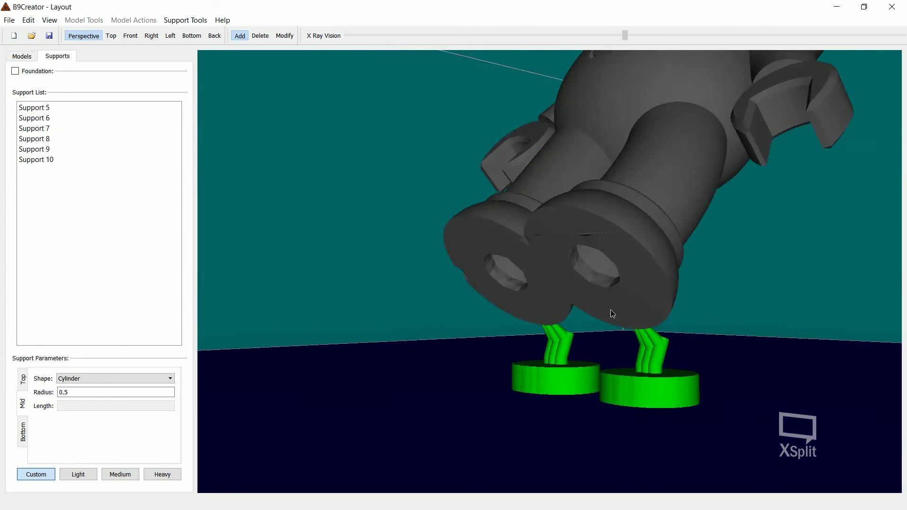
pyautogui.moveTo(613, 314); pyautogui.dragTo(461, 268, button='right')
pyautogui.click(127, 475)
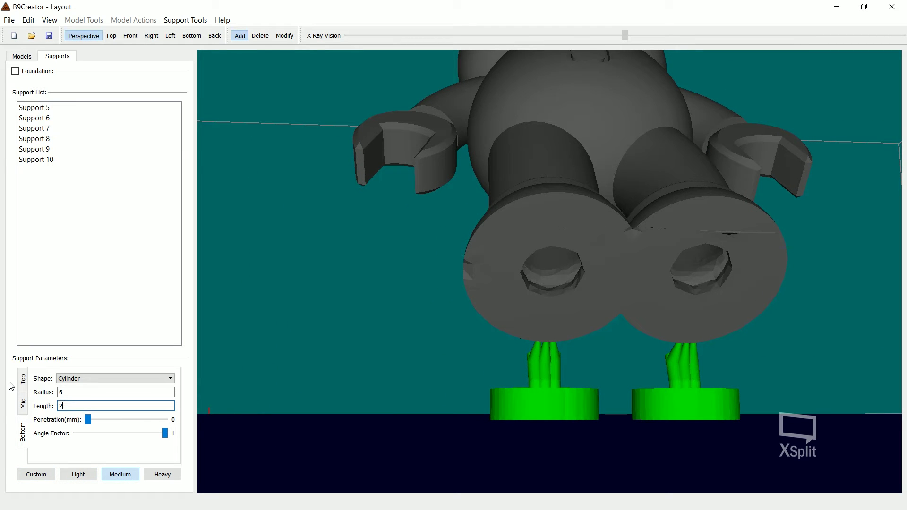
pyautogui.scroll(-3, 583, 381)
pyautogui.moveTo(583, 381); pyautogui.dragTo(571, 345, button='right')
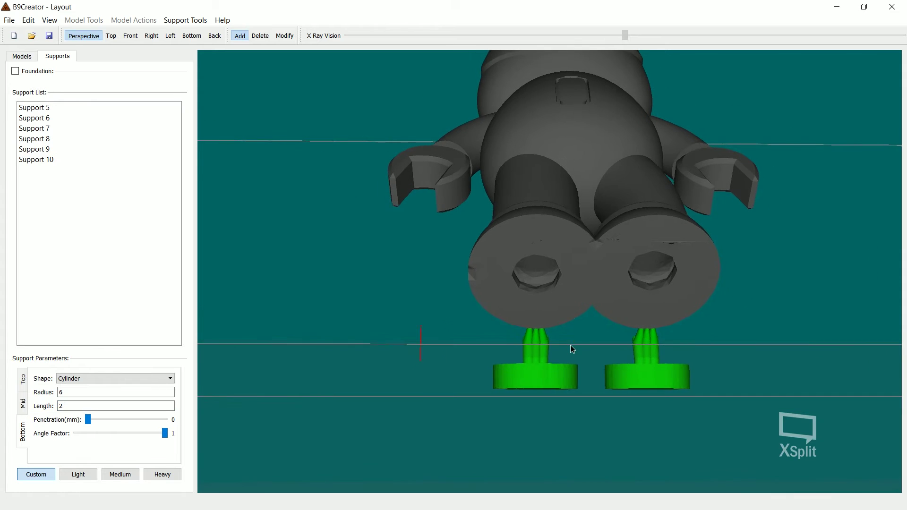
pyautogui.click(652, 305)
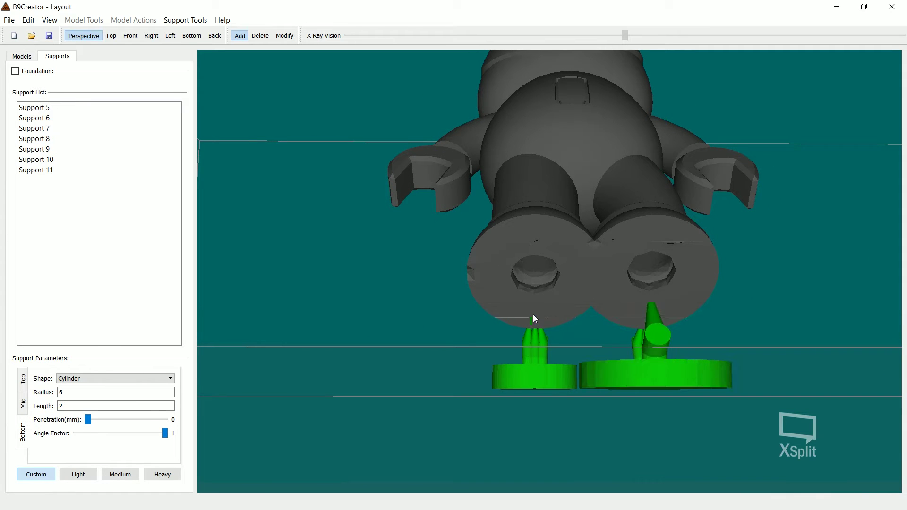
pyautogui.click(533, 308)
# Inspect the supports and bases under both feet from the side, below and front.
pyautogui.moveTo(647, 332); pyautogui.dragTo(504, 313, button='right')
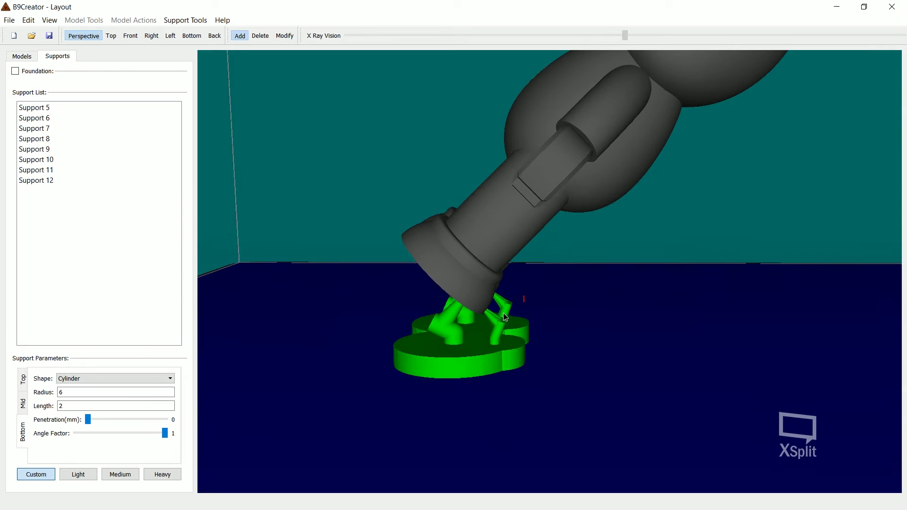
pyautogui.moveTo(503, 313); pyautogui.dragTo(542, 310, button='middle')
pyautogui.scroll(2, 547, 319)
pyautogui.moveTo(547, 318); pyautogui.dragTo(582, 245, button='right')
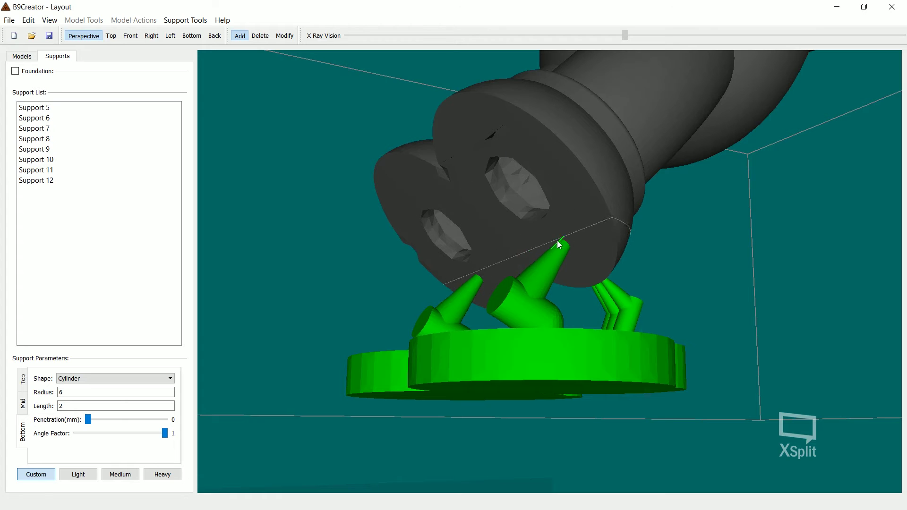
pyautogui.scroll(-3, 563, 260)
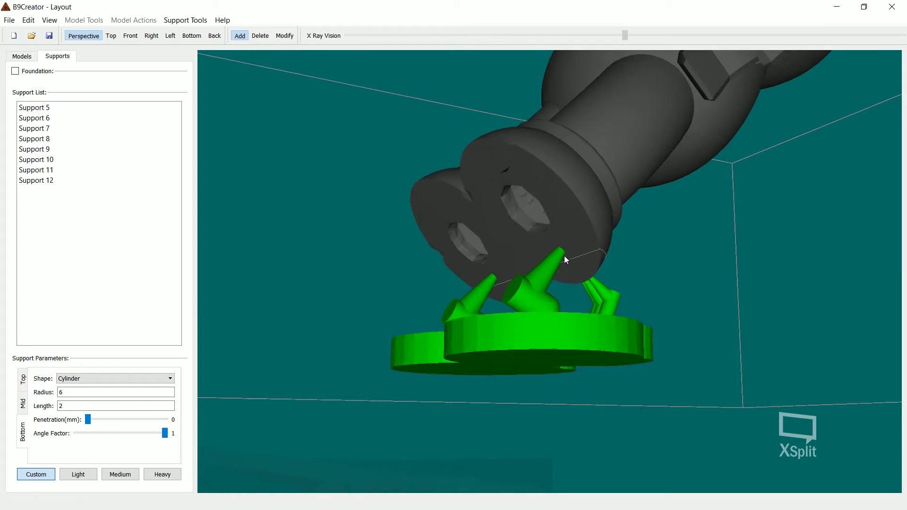
pyautogui.moveTo(564, 256); pyautogui.dragTo(584, 303, button='right')
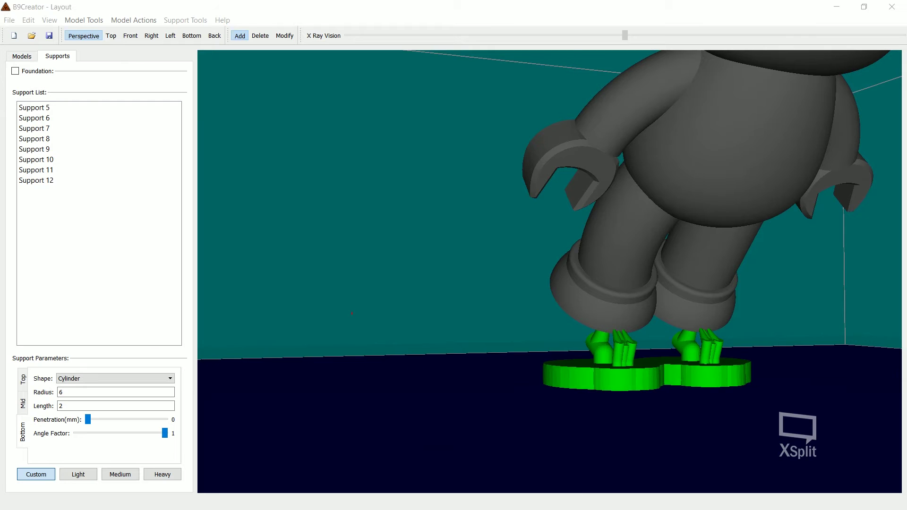
pyautogui.moveTo(532, 286); pyautogui.dragTo(530, 263, button='right')
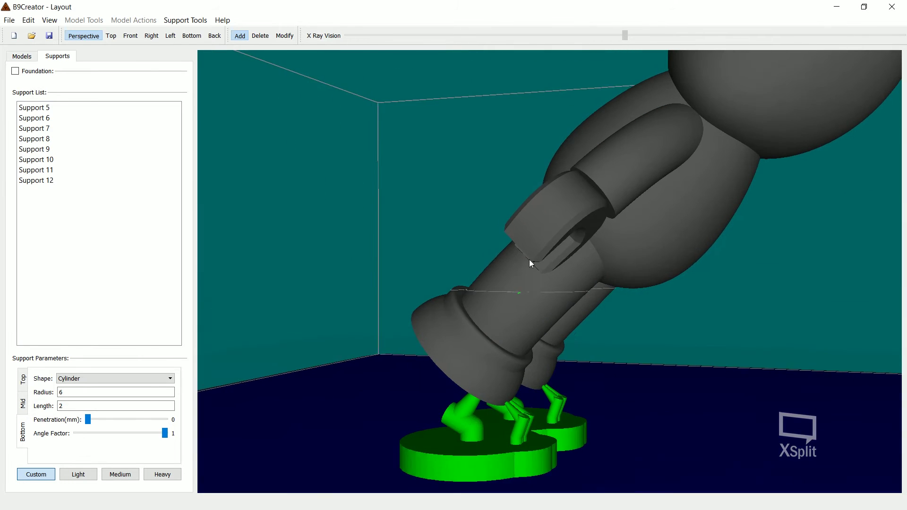
# Apply the Light support preset with a bottom length of 2 and add a support to the upper prong tip of the first hand.
pyautogui.scroll(5, 572, 302)
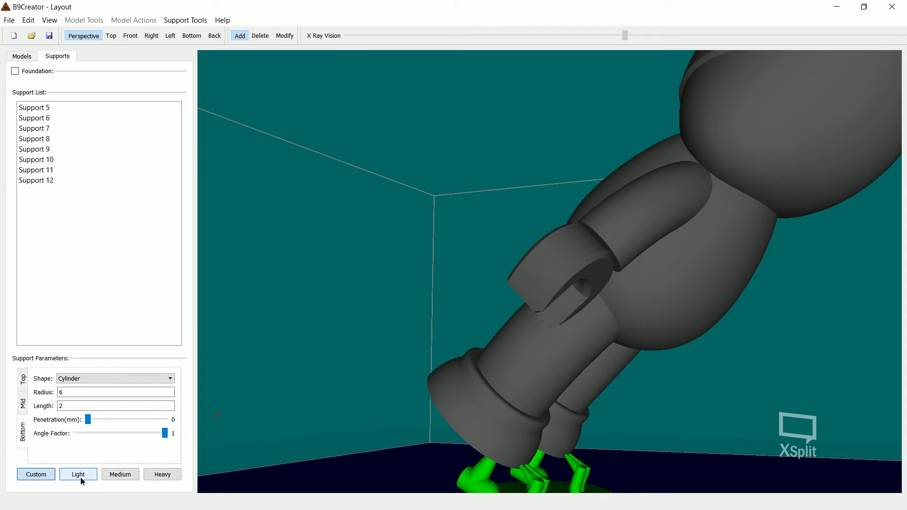
pyautogui.click(79, 475)
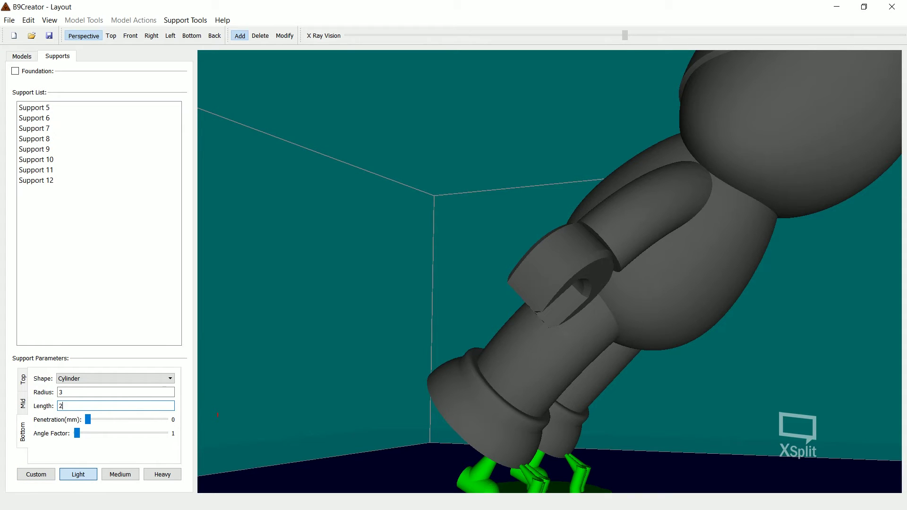
pyautogui.moveTo(552, 336); pyautogui.dragTo(549, 362, button='middle')
pyautogui.scroll(4, 548, 355)
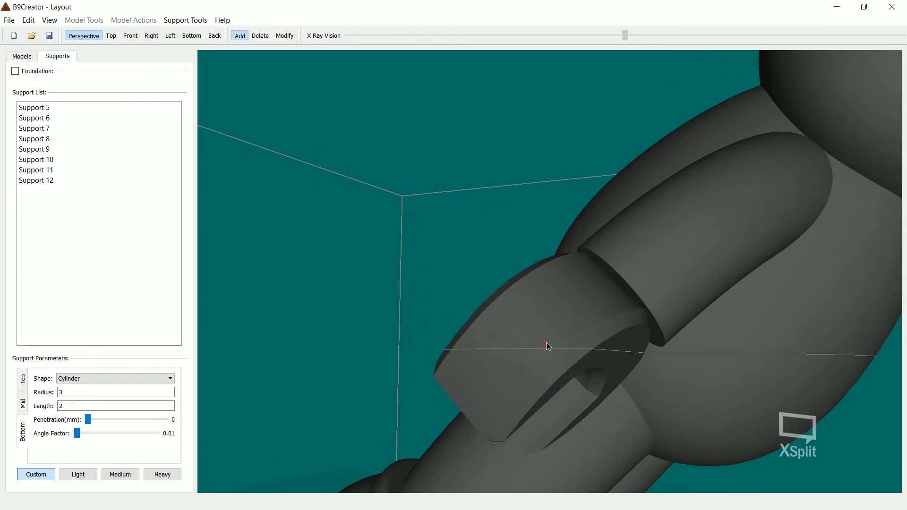
pyautogui.moveTo(547, 345); pyautogui.dragTo(543, 326, button='right')
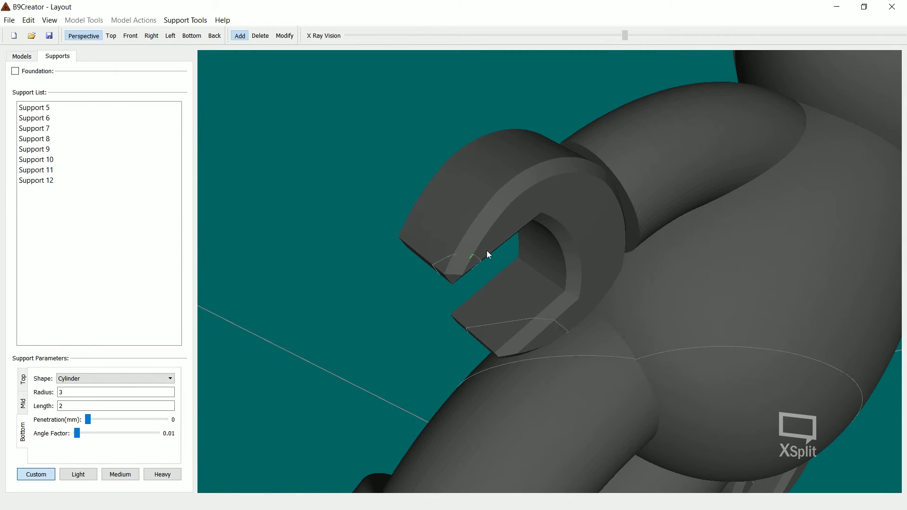
pyautogui.moveTo(602, 295); pyautogui.dragTo(589, 326, button='right')
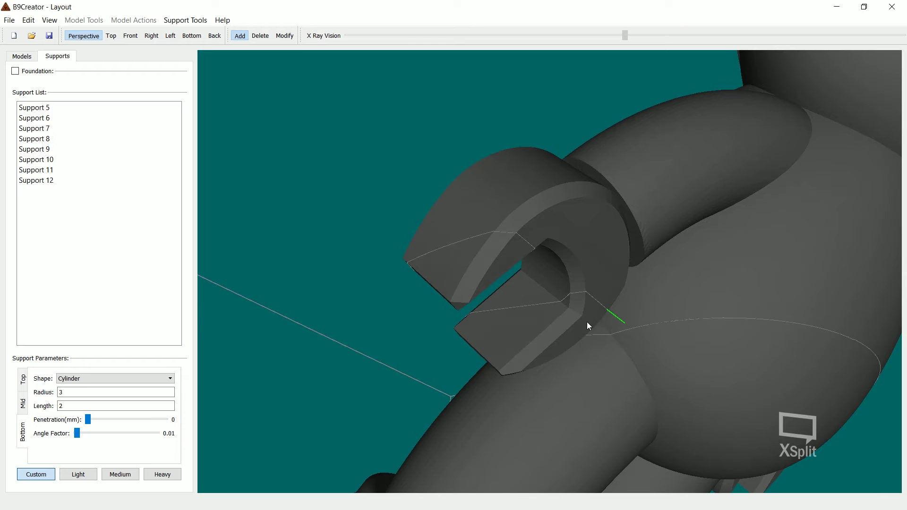
pyautogui.scroll(3, 473, 285)
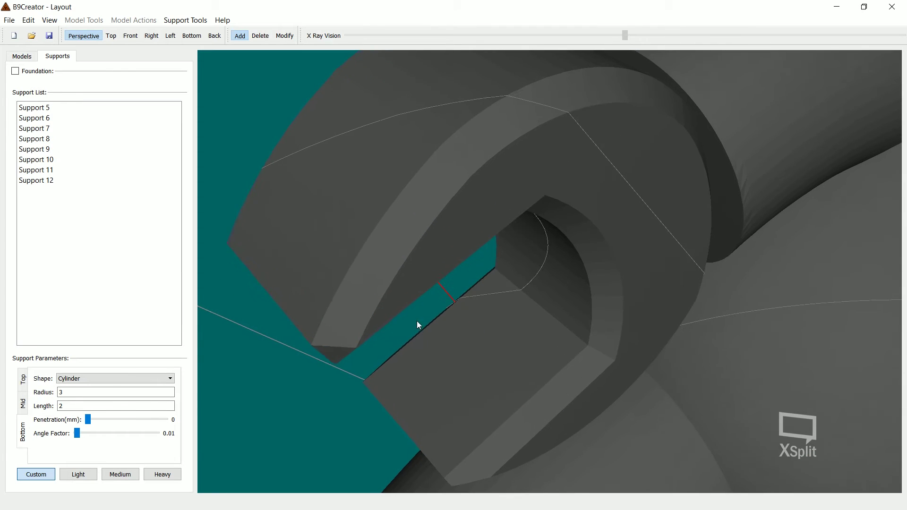
pyautogui.scroll(1, 359, 337)
pyautogui.moveTo(365, 326); pyautogui.dragTo(359, 335, button='middle')
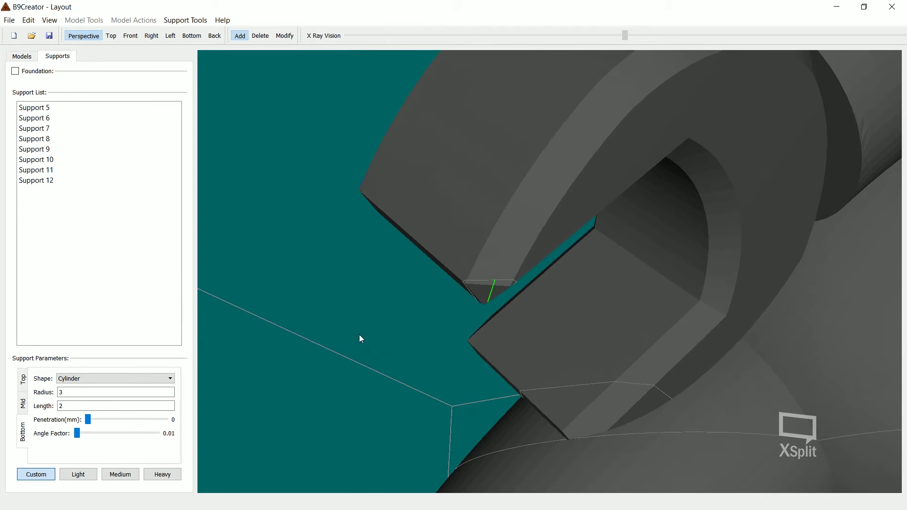
pyautogui.click(485, 293)
# Add a second light support to the lower prong tip of the same hand.
pyautogui.scroll(-3, 539, 333)
pyautogui.moveTo(538, 334); pyautogui.dragTo(540, 299, button='right')
pyautogui.scroll(3, 537, 233)
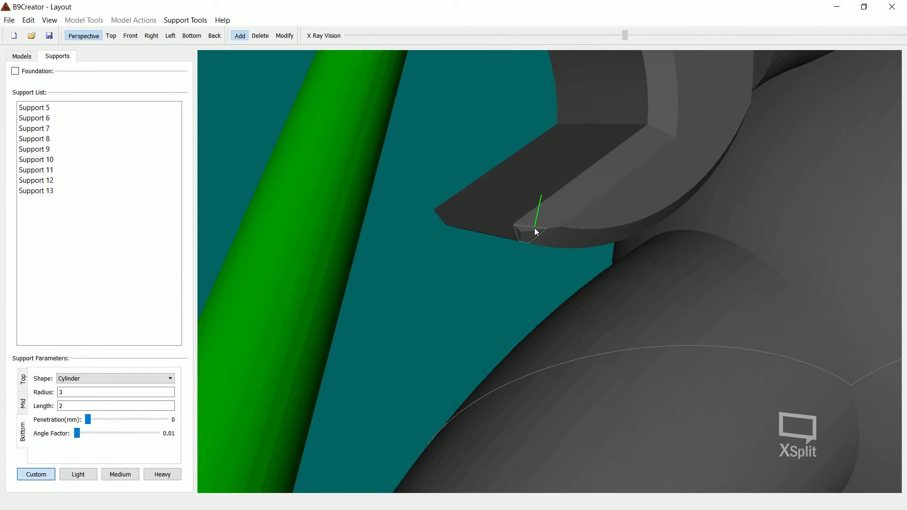
pyautogui.click(537, 228)
pyautogui.scroll(-3, 566, 258)
# Add one light support to each of the two prong tips of the other hand.
pyautogui.moveTo(565, 258); pyautogui.dragTo(537, 335, button='right')
pyautogui.scroll(-3, 538, 335)
pyautogui.moveTo(486, 324); pyautogui.dragTo(580, 290, button='right')
pyautogui.scroll(2, 442, 339)
pyautogui.scroll(-2, 435, 339)
pyautogui.scroll(3, 455, 293)
pyautogui.scroll(4, 571, 351)
pyautogui.scroll(-6, 574, 339)
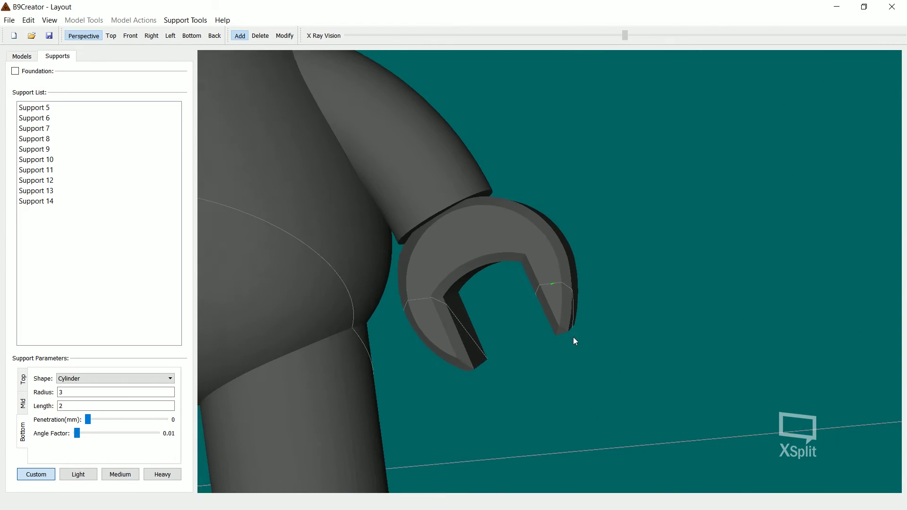
pyautogui.moveTo(574, 336); pyautogui.dragTo(566, 312, button='right')
pyautogui.scroll(2, 569, 316)
pyautogui.click(575, 331)
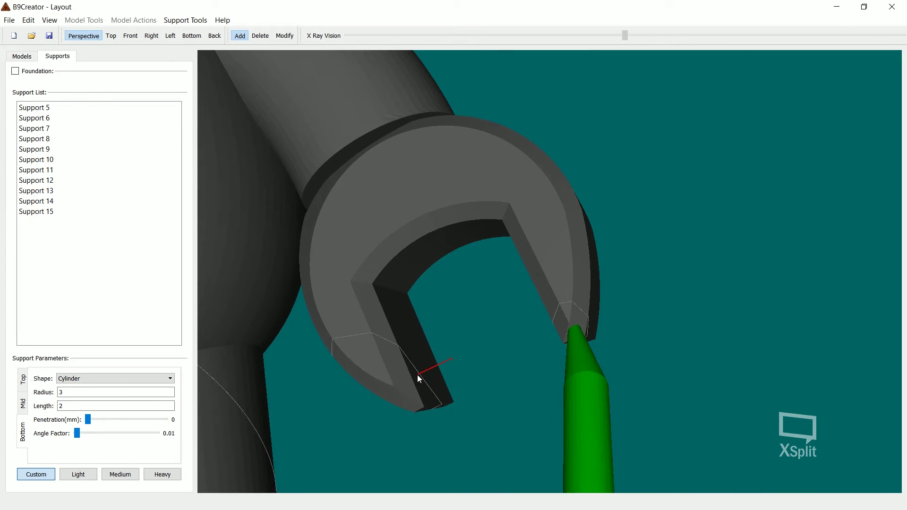
pyautogui.click(407, 398)
pyautogui.scroll(-5, 412, 393)
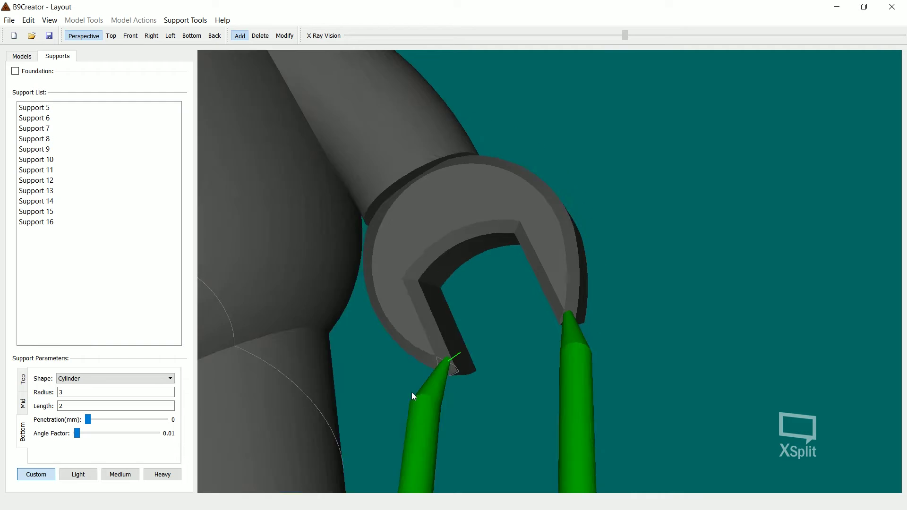
# Add one light support centred under the lowest part of the body, just above the gap between the legs.
pyautogui.moveTo(444, 386); pyautogui.dragTo(605, 386, button='right')
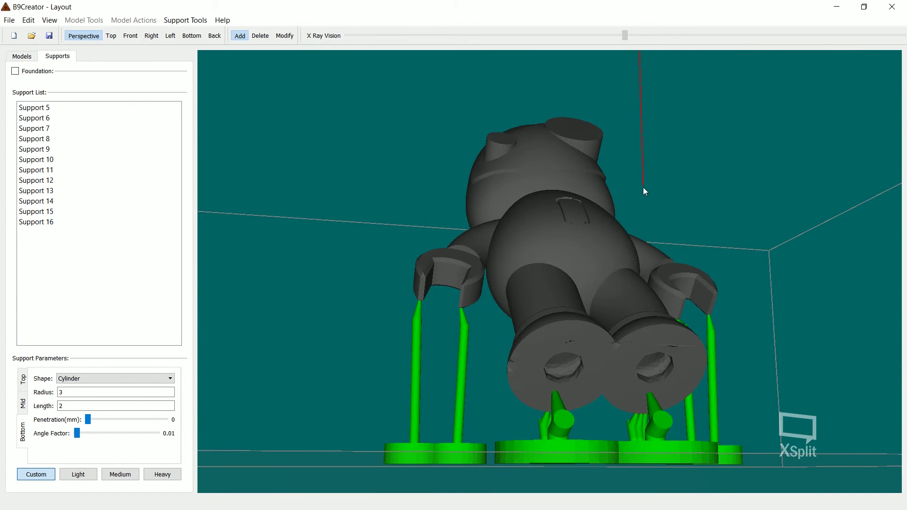
pyautogui.moveTo(585, 188); pyautogui.dragTo(511, 255, button='right')
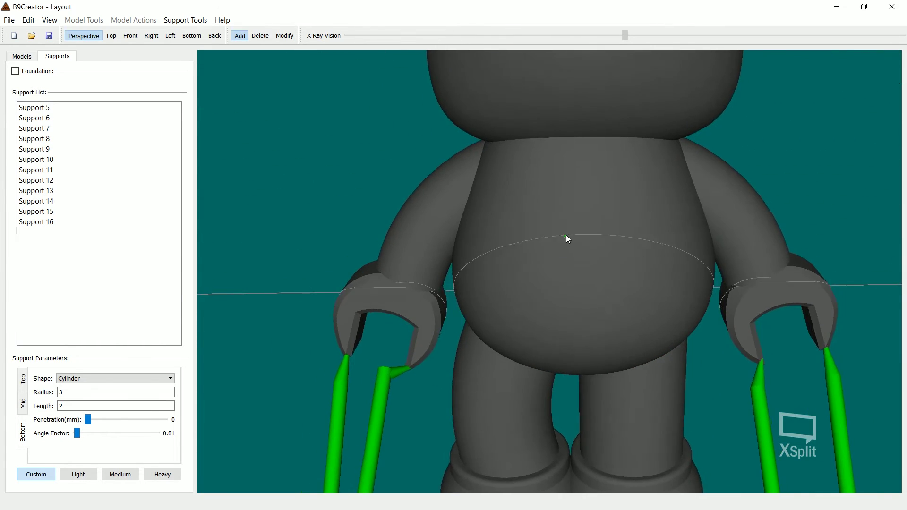
pyautogui.scroll(3, 637, 332)
pyautogui.moveTo(635, 327); pyautogui.dragTo(614, 327, button='right')
pyautogui.scroll(-4, 616, 325)
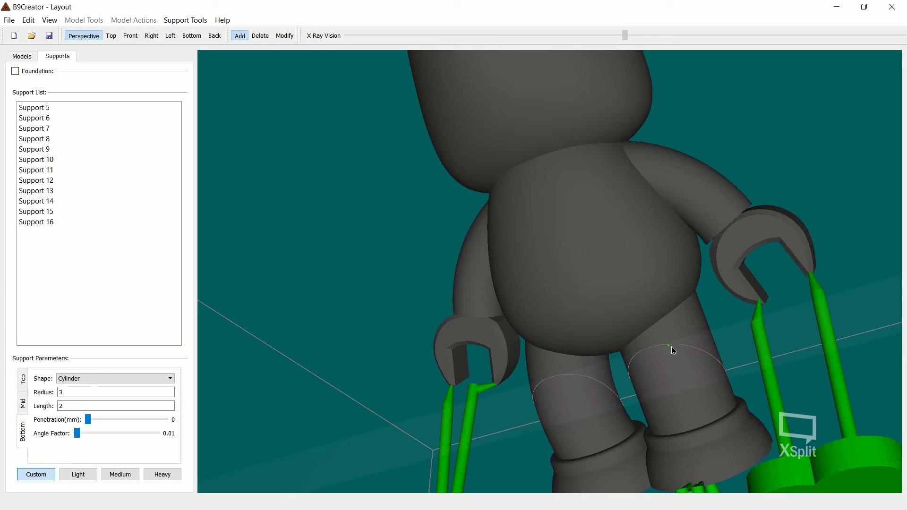
pyautogui.moveTo(671, 347); pyautogui.dragTo(686, 347, button='right')
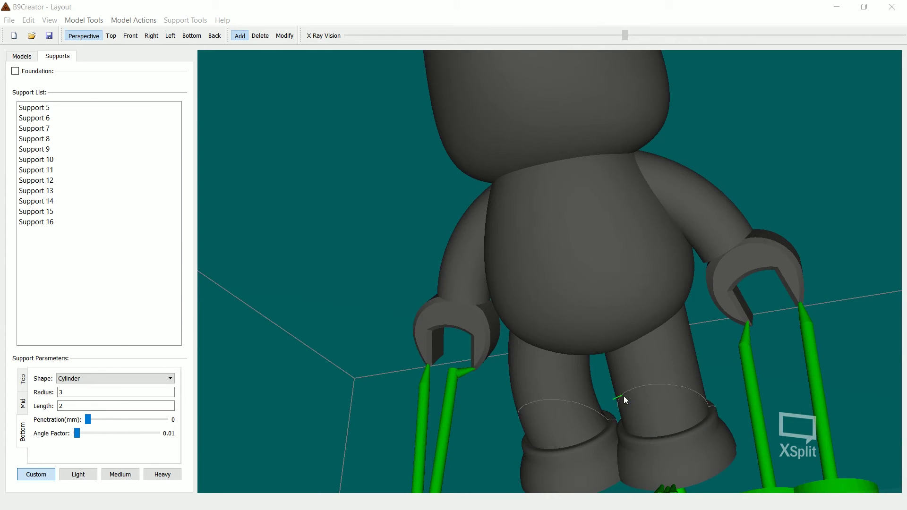
pyautogui.moveTo(624, 399); pyautogui.dragTo(554, 356, button='right')
pyautogui.scroll(6, 528, 333)
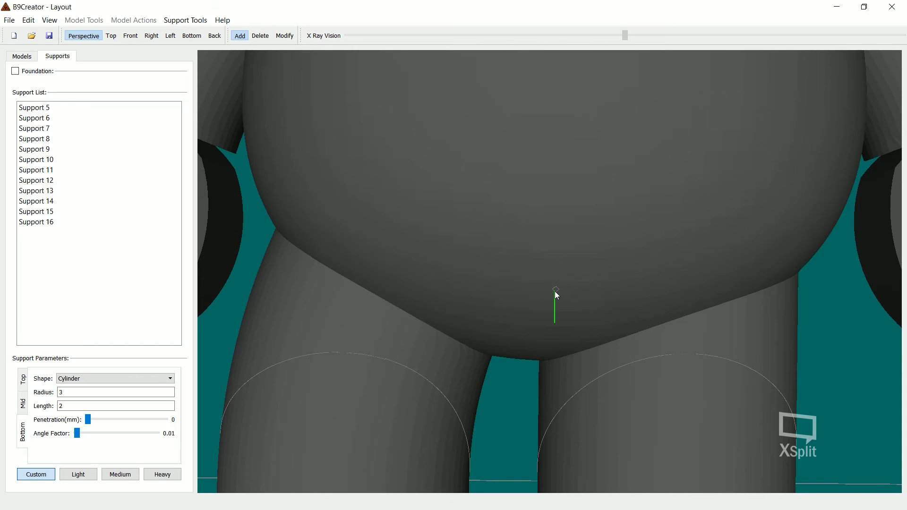
pyautogui.click(555, 292)
pyautogui.scroll(-5, 569, 368)
pyautogui.scroll(-3, 559, 388)
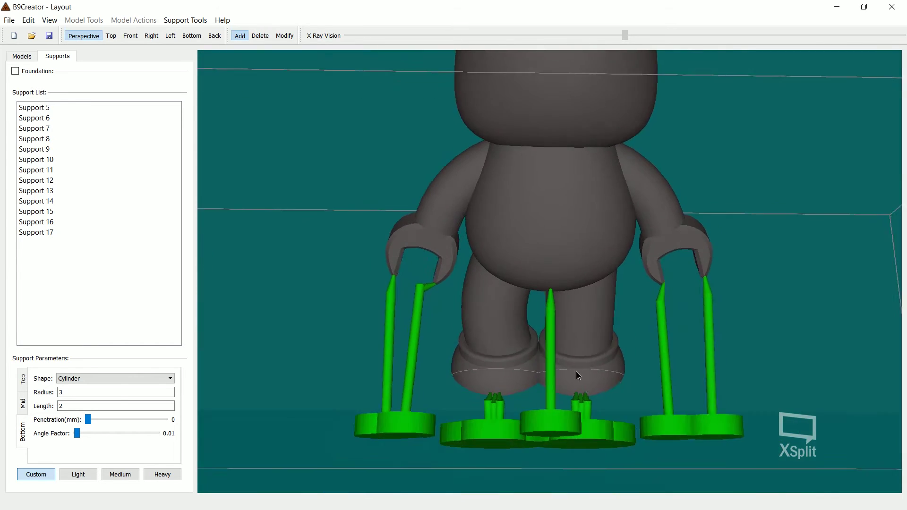
# Add two more light supports under the body, one on each side of its central support.
pyautogui.moveTo(576, 372); pyautogui.dragTo(589, 401, button='right')
pyautogui.moveTo(612, 398); pyautogui.dragTo(563, 336, button='middle')
pyautogui.scroll(3, 563, 336)
pyautogui.scroll(8, 577, 340)
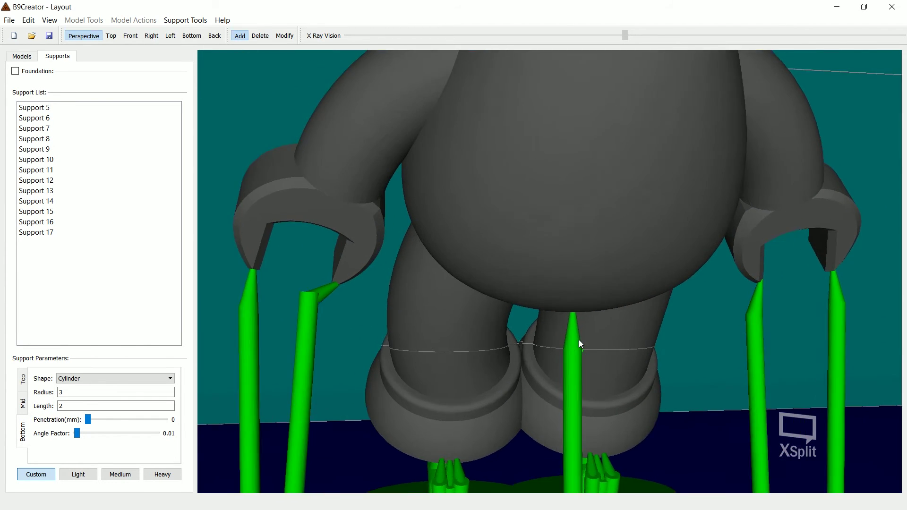
pyautogui.moveTo(575, 336)
pyautogui.mouseDown(button='right')
pyautogui.moveTo(574, 319)
pyautogui.moveTo(559, 334)
pyautogui.mouseUp(button='right')
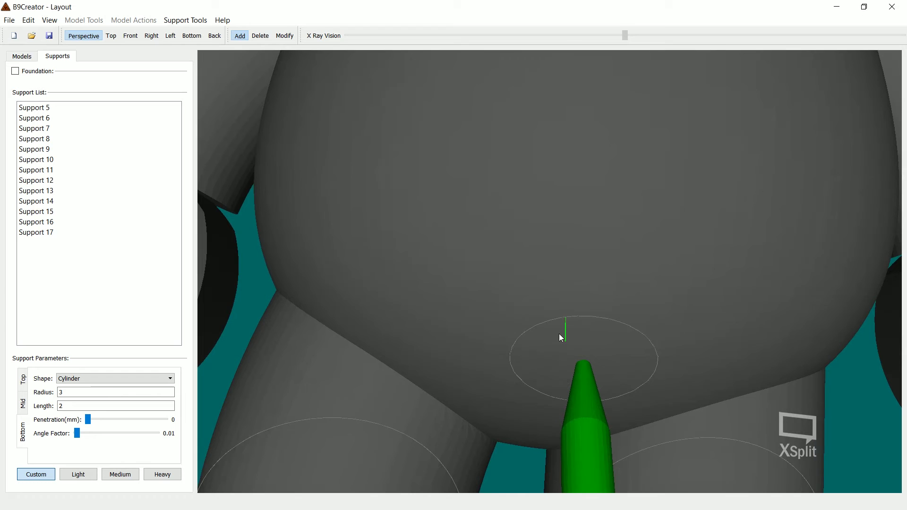
pyautogui.click(544, 348)
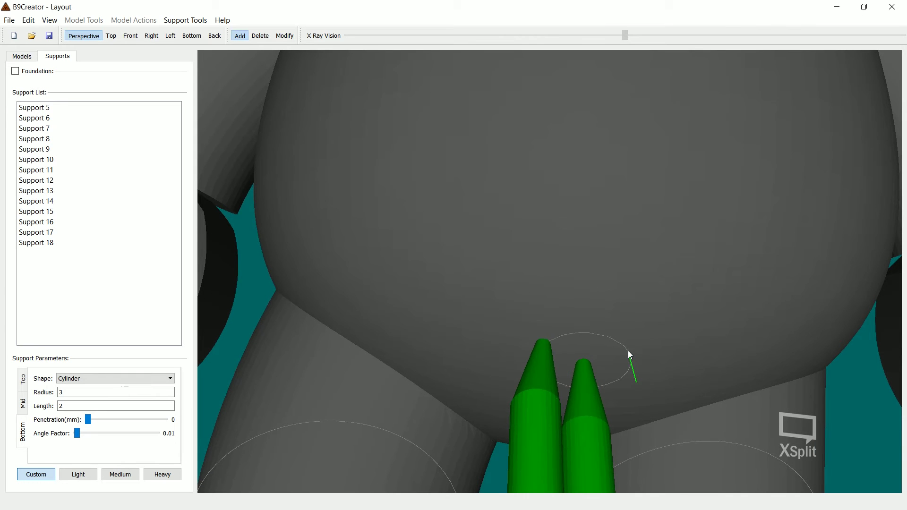
pyautogui.click(631, 355)
pyautogui.scroll(-5, 610, 354)
pyautogui.moveTo(590, 349); pyautogui.dragTo(634, 375, button='right')
pyautogui.scroll(-2, 534, 339)
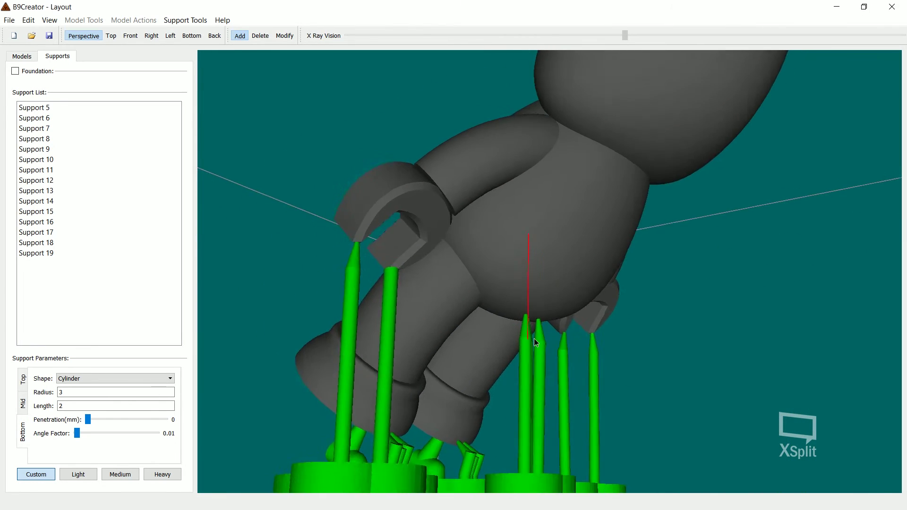
# Add three light supports in a tight cluster under the head's lowest edge, centred just above the body.
pyautogui.moveTo(534, 338)
pyautogui.mouseDown(button='right')
pyautogui.moveTo(513, 334)
pyautogui.moveTo(527, 339)
pyautogui.mouseUp(button='right')
pyautogui.scroll(5, 520, 326)
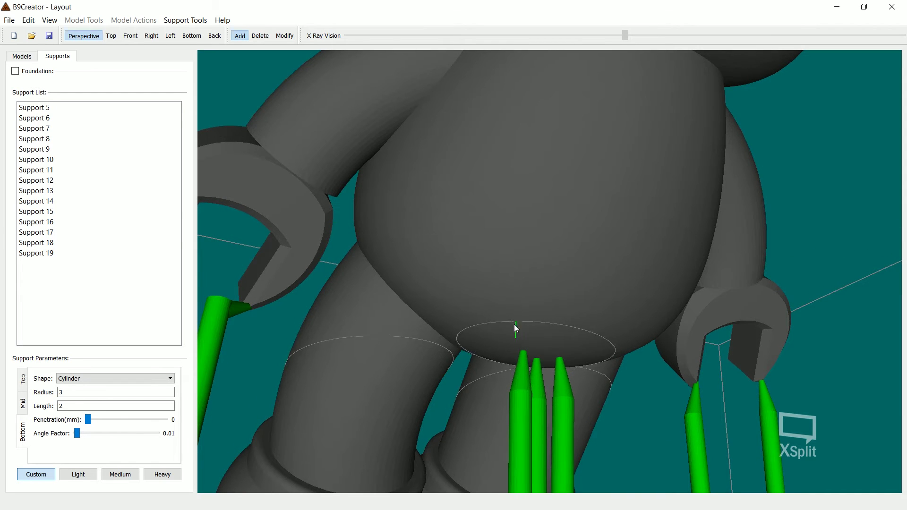
pyautogui.scroll(-5, 533, 298)
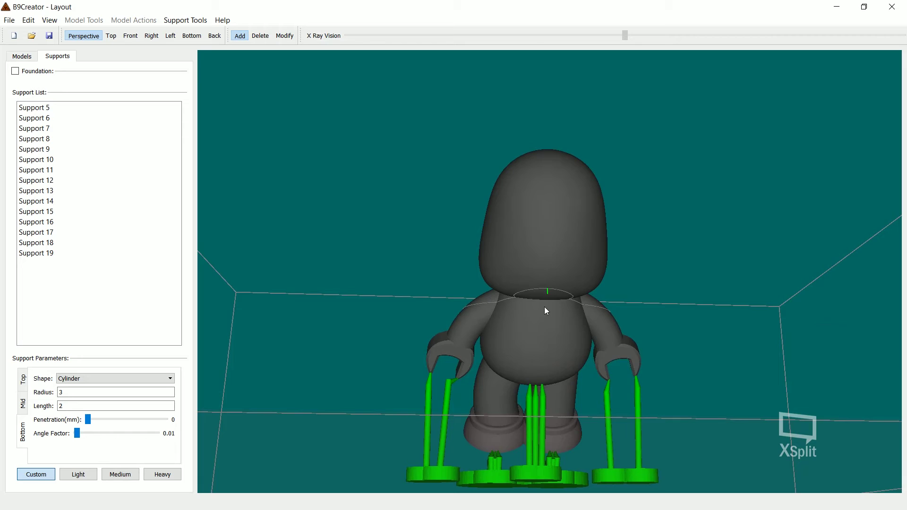
pyautogui.moveTo(544, 307); pyautogui.dragTo(543, 280, button='right')
pyautogui.scroll(3, 546, 255)
pyautogui.scroll(4, 548, 253)
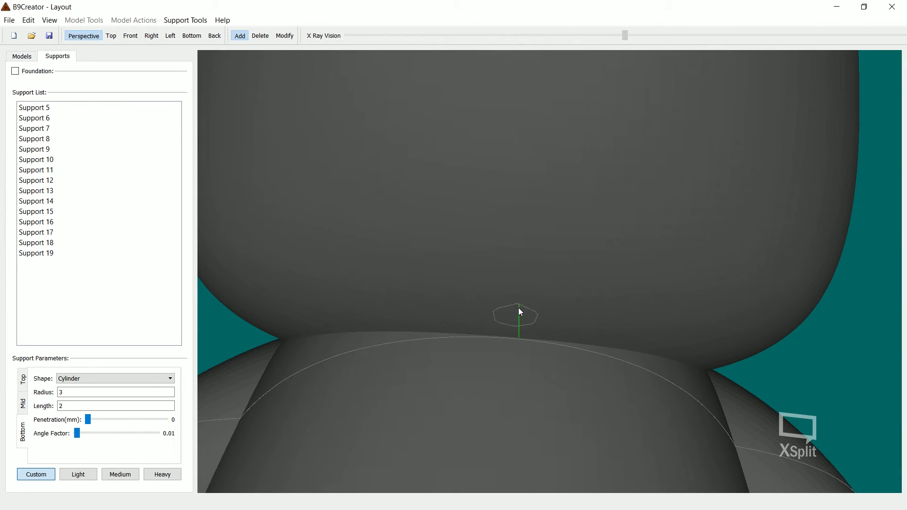
pyautogui.click(519, 314)
pyautogui.click(544, 288)
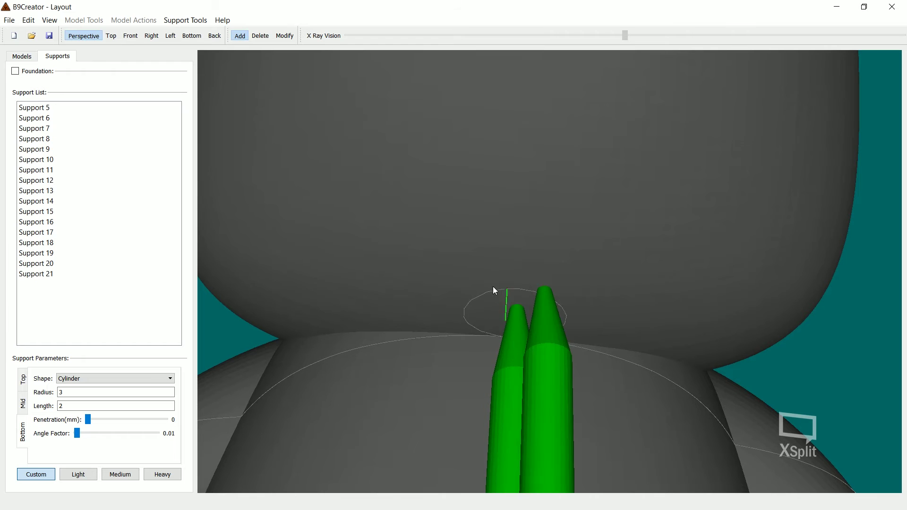
pyautogui.click(488, 285)
pyautogui.scroll(-4, 548, 311)
# Apply the Medium support preset with a bottom length of 2 and add one support to each side of the head's lower edge.
pyautogui.moveTo(548, 311); pyautogui.dragTo(492, 268, button='right')
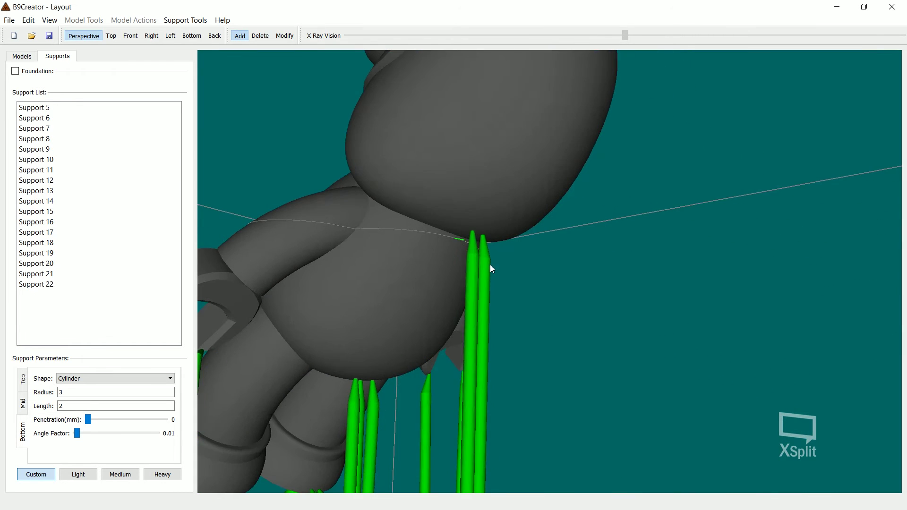
pyautogui.moveTo(477, 312); pyautogui.dragTo(536, 287, button='right')
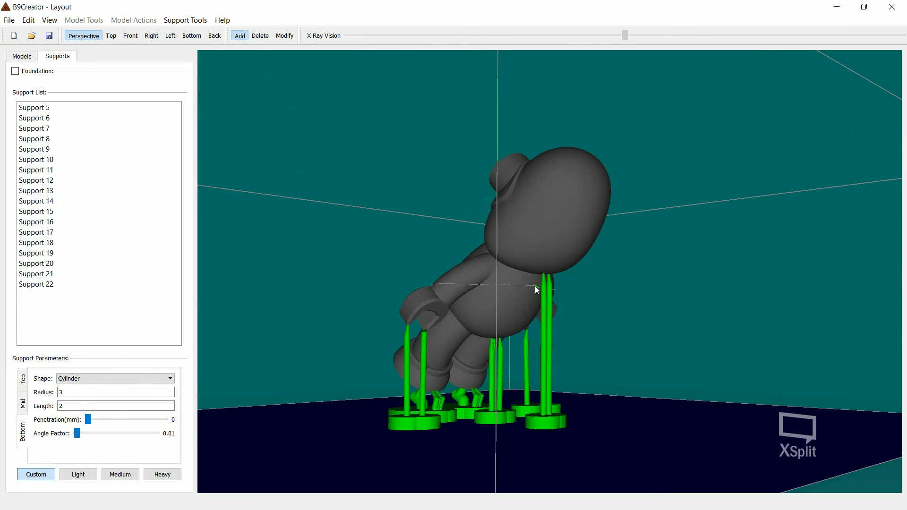
pyautogui.scroll(5, 543, 276)
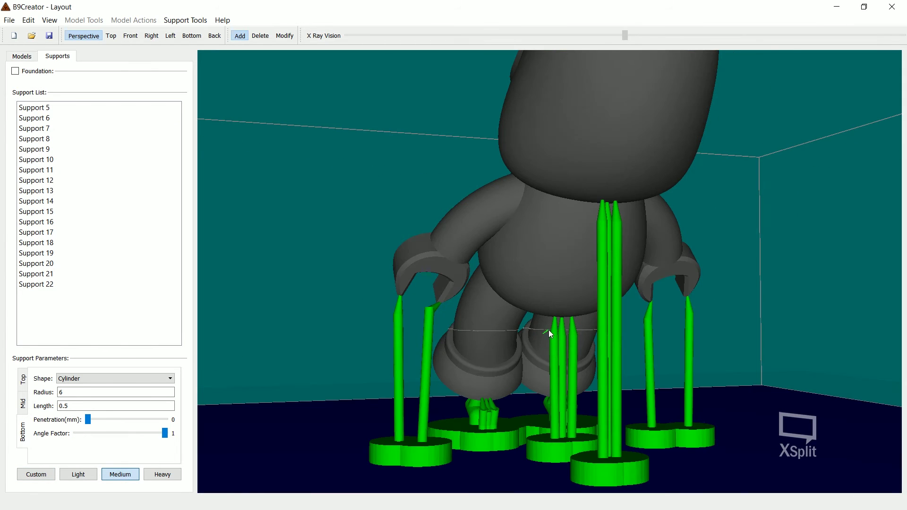
pyautogui.moveTo(549, 330); pyautogui.dragTo(704, 271, button='right')
pyautogui.scroll(2, 558, 351)
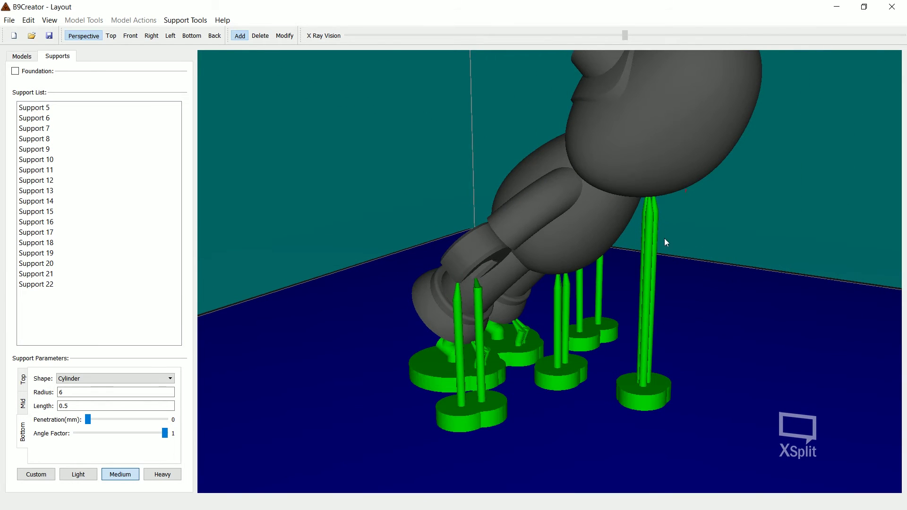
pyautogui.moveTo(633, 264); pyautogui.dragTo(616, 175, button='right')
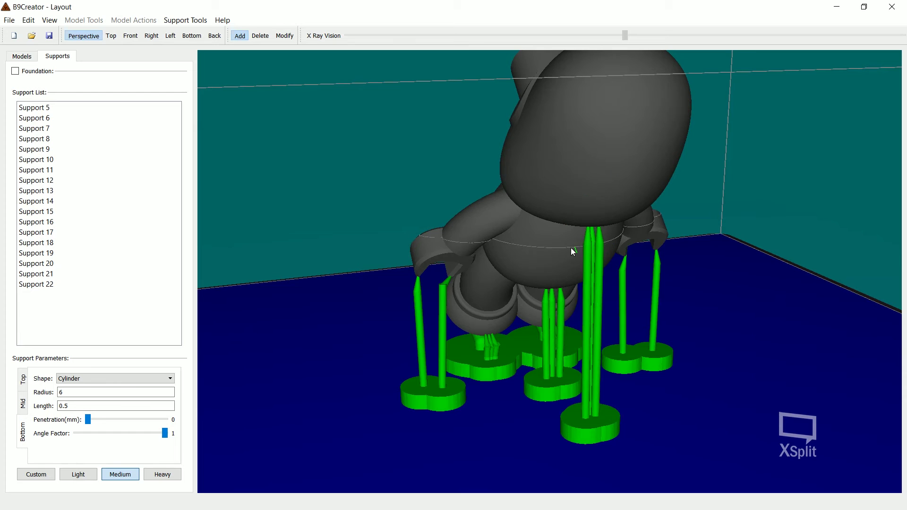
pyautogui.moveTo(708, 136); pyautogui.dragTo(626, 318, button='right')
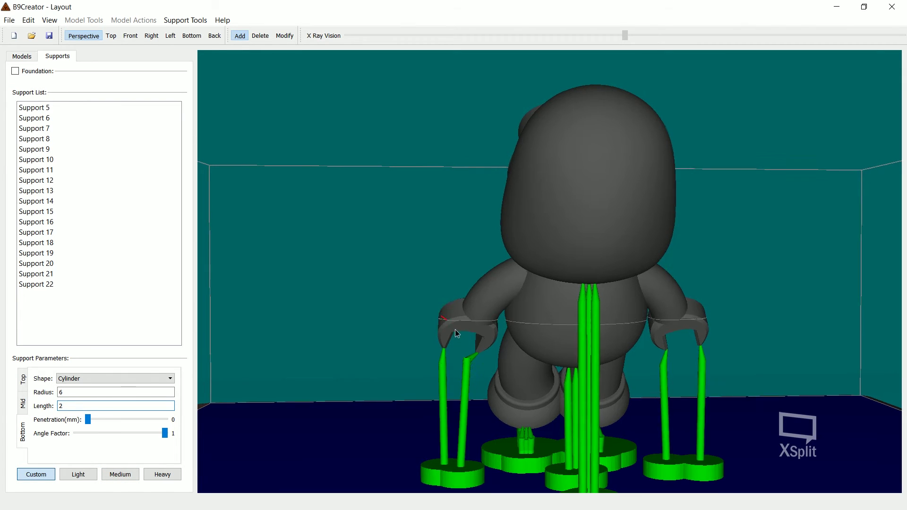
pyautogui.moveTo(455, 330); pyautogui.dragTo(472, 362, button='middle')
pyautogui.moveTo(473, 361); pyautogui.dragTo(482, 333, button='right')
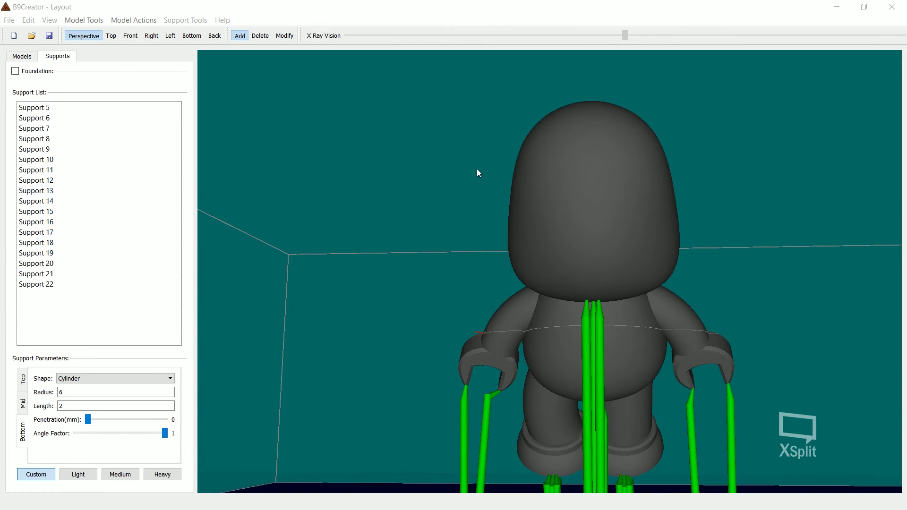
pyautogui.click(662, 276)
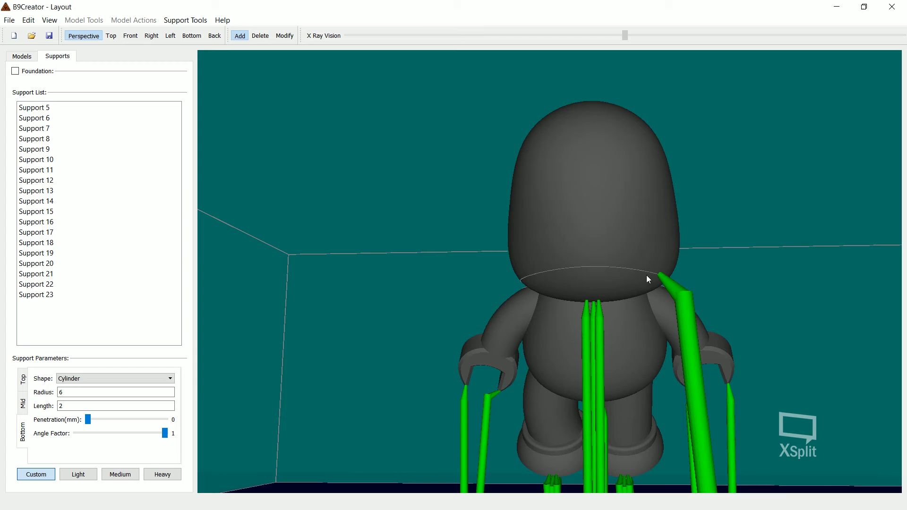
pyautogui.click(531, 280)
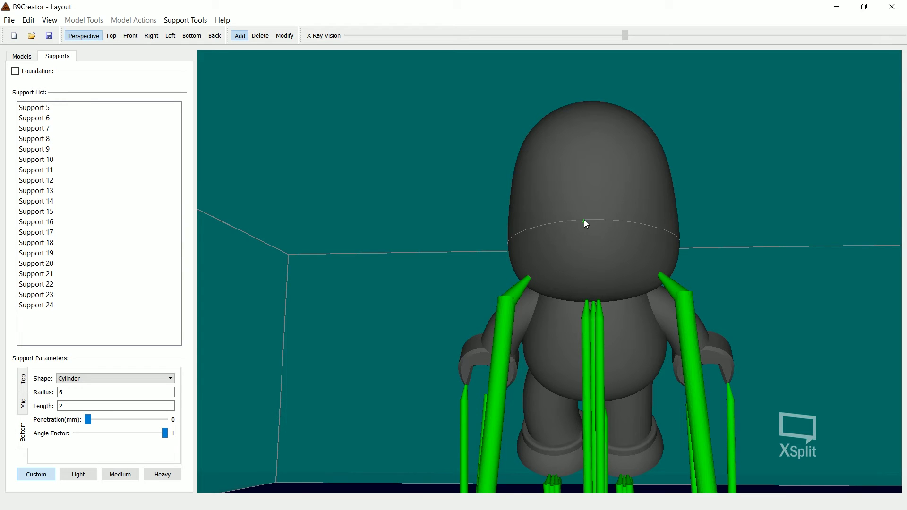
pyautogui.moveTo(591, 200); pyautogui.dragTo(618, 251, button='right')
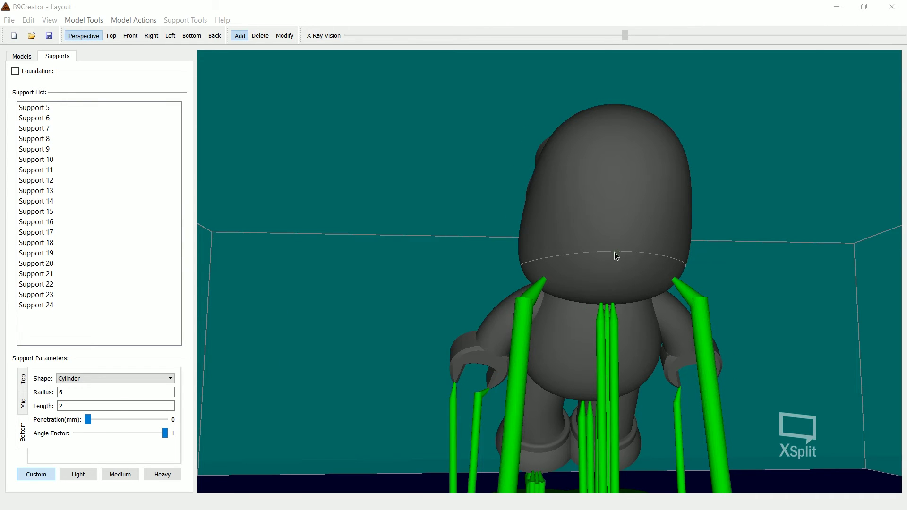
# Add two medium supports along the centre of the back of the head, one low and one higher up.
pyautogui.click(615, 251)
pyautogui.click(624, 171)
pyautogui.moveTo(625, 168); pyautogui.dragTo(589, 231, button='right')
pyautogui.moveTo(589, 231); pyautogui.dragTo(544, 109, button='middle')
pyautogui.scroll(4, 637, 241)
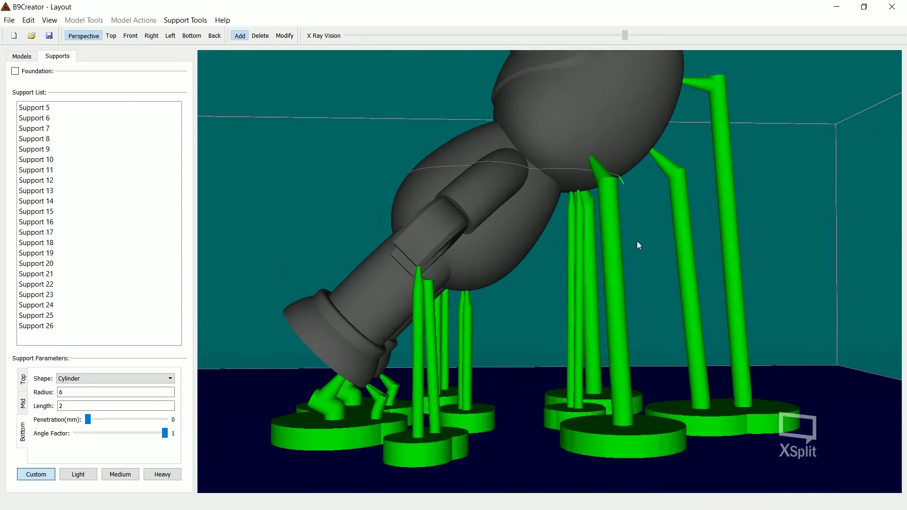
# Add one medium support to the underside of each hand, close to the wrist.
pyautogui.moveTo(638, 260); pyautogui.dragTo(543, 251, button='right')
pyautogui.scroll(5, 535, 249)
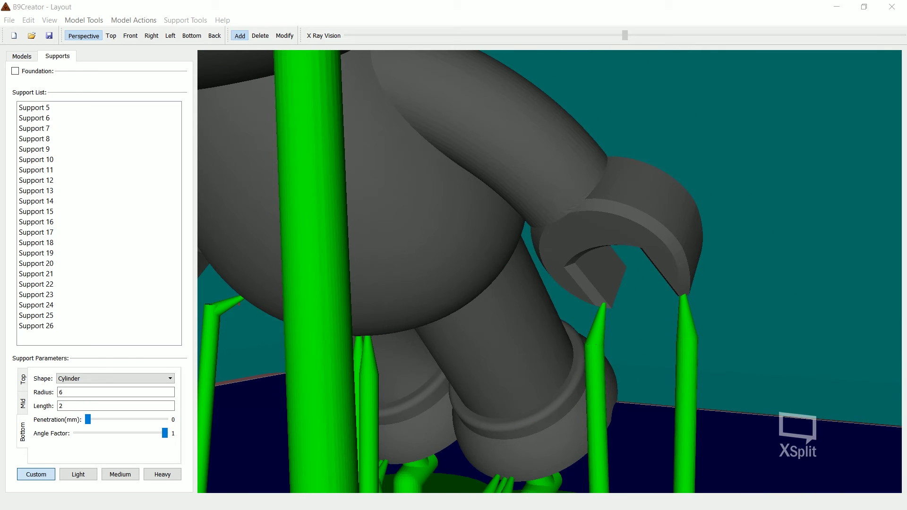
pyautogui.click(585, 236)
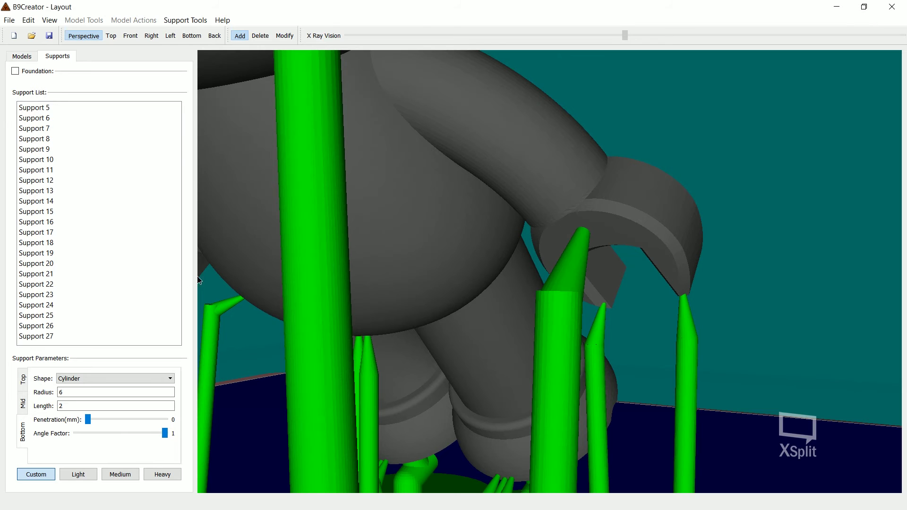
pyautogui.moveTo(282, 275); pyautogui.dragTo(462, 305, button='right')
pyautogui.click(509, 236)
pyautogui.scroll(-3, 506, 243)
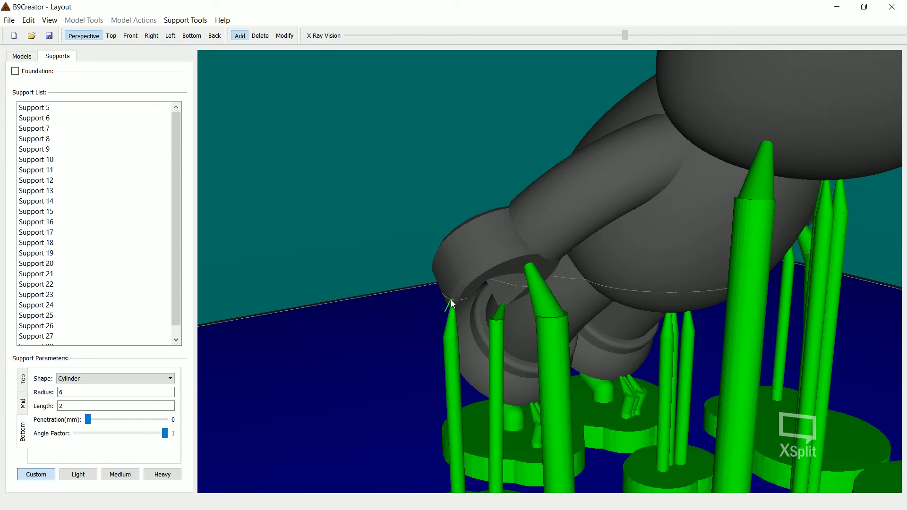
# Add one medium support to the underside of each arm, about midway between hand and shoulder.
pyautogui.moveTo(594, 229); pyautogui.dragTo(523, 238, button='right')
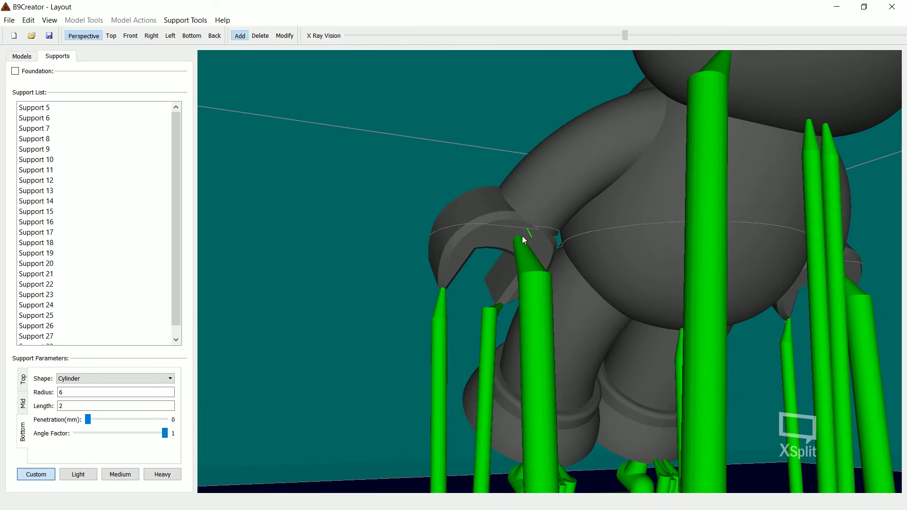
pyautogui.moveTo(580, 232); pyautogui.dragTo(477, 242, button='right')
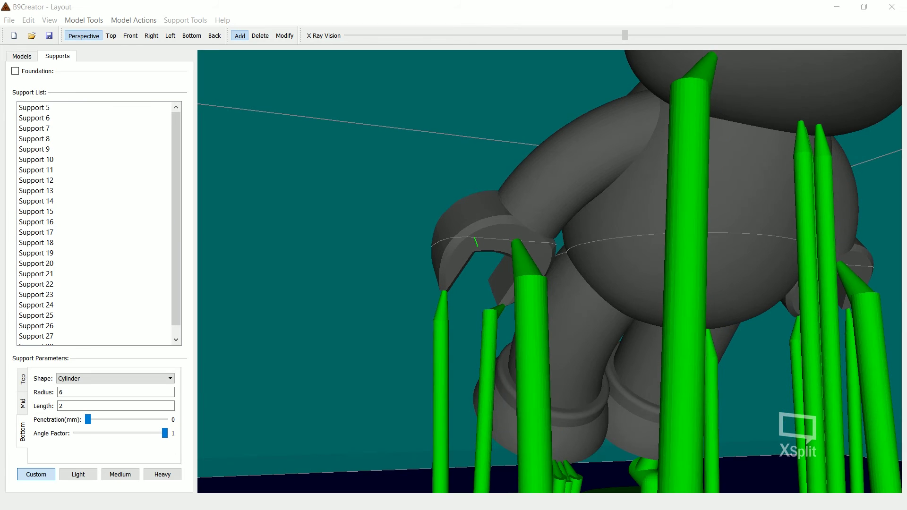
pyautogui.click(586, 179)
pyautogui.moveTo(578, 208); pyautogui.dragTo(537, 268, button='right')
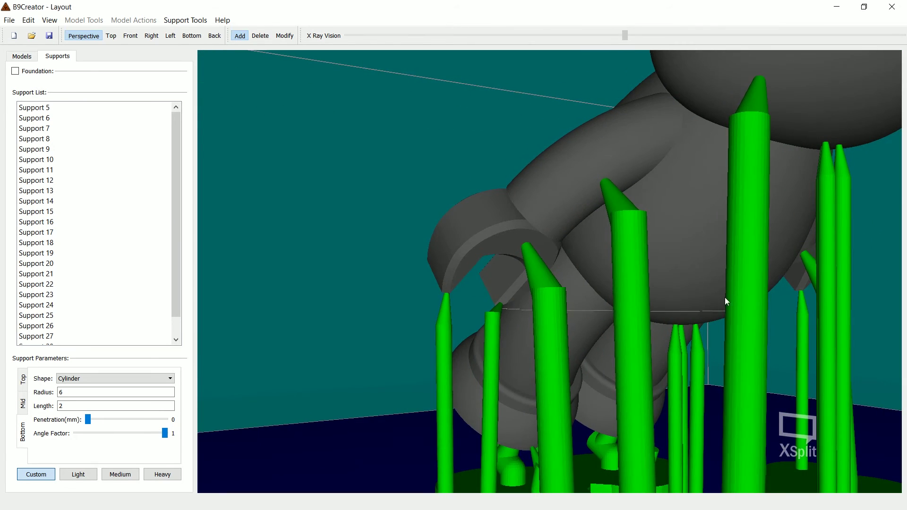
pyautogui.moveTo(725, 302); pyautogui.dragTo(625, 181, button='right')
pyautogui.click(621, 196)
# Shift the base of the highest head support slightly outward, keeping it overlapping the neighbouring support's base.
pyautogui.moveTo(508, 273); pyautogui.dragTo(287, 42, button='right')
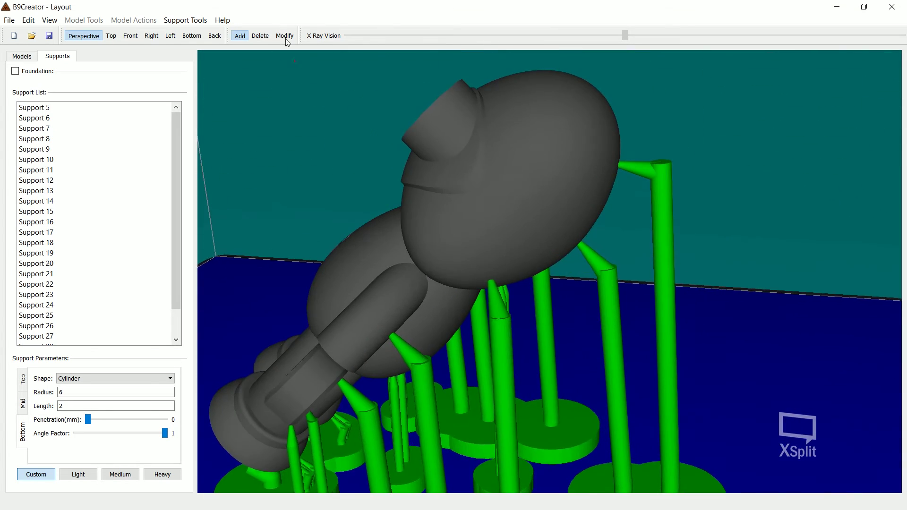
pyautogui.click(260, 37)
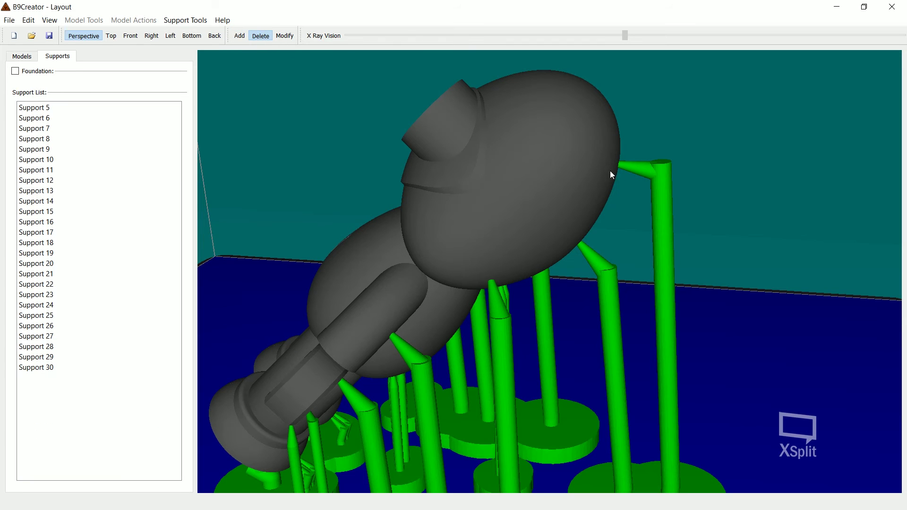
pyautogui.moveTo(602, 165); pyautogui.dragTo(537, 186, button='right')
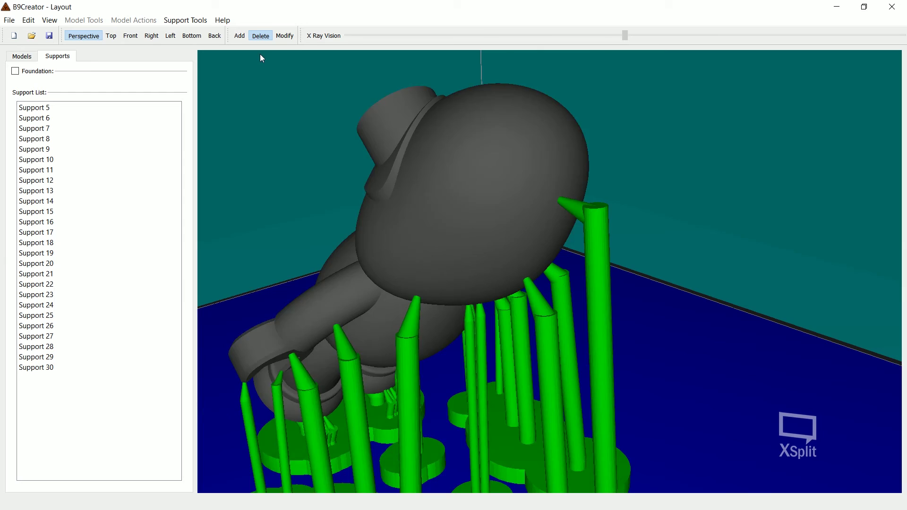
pyautogui.scroll(-3, 364, 118)
pyautogui.click(284, 37)
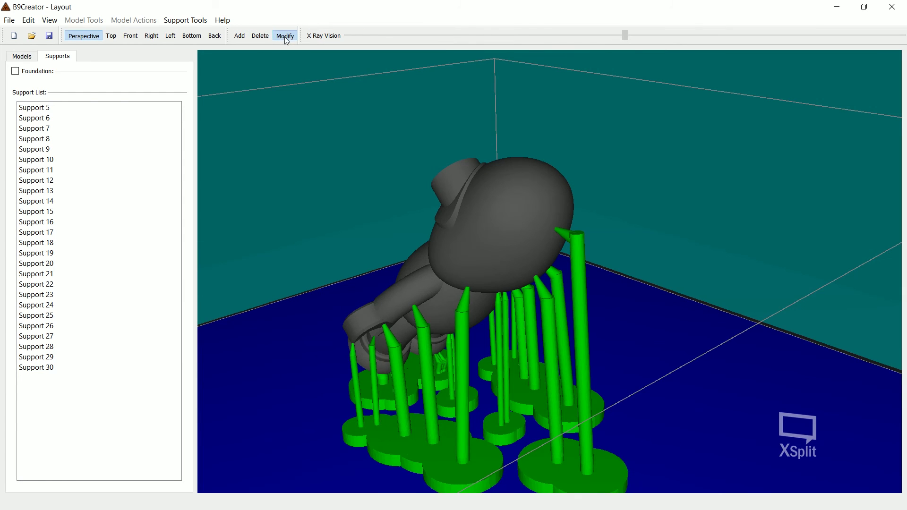
pyautogui.moveTo(608, 238); pyautogui.dragTo(594, 337, button='right')
pyautogui.click(593, 336)
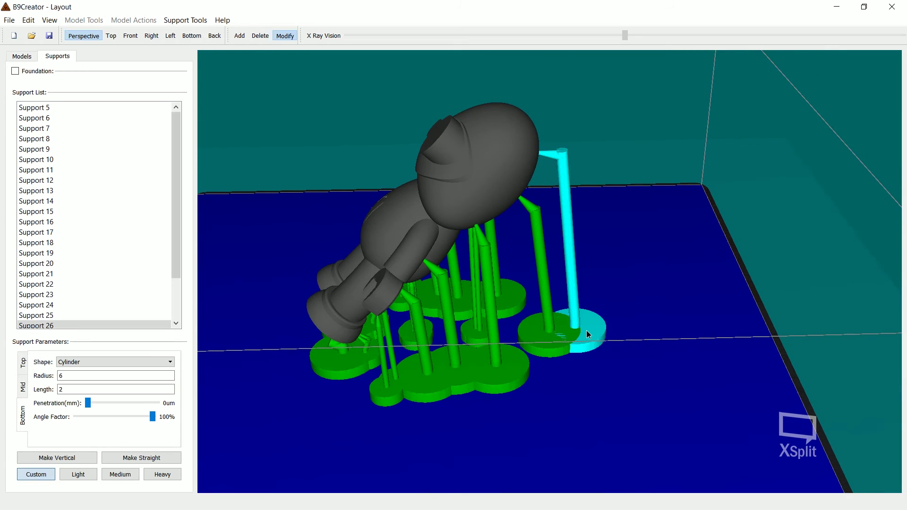
pyautogui.moveTo(586, 330); pyautogui.dragTo(567, 329)
pyautogui.click(576, 331)
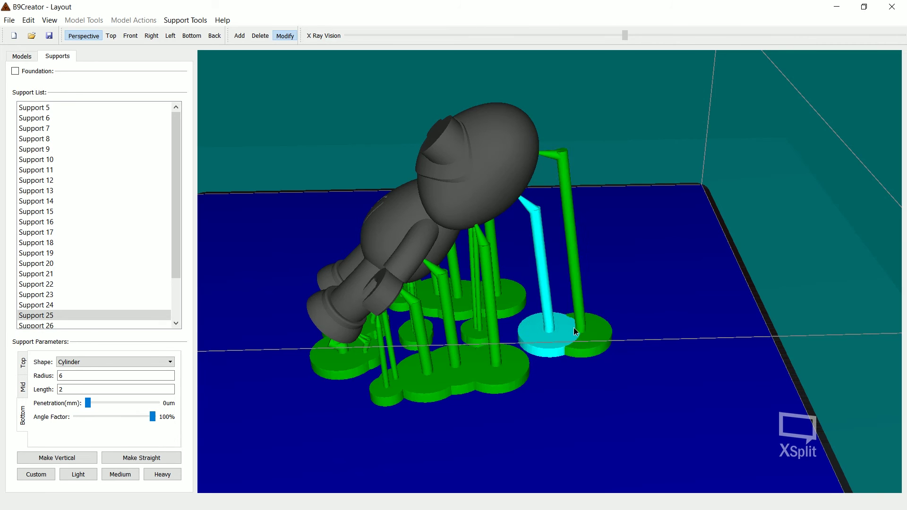
# Add two medium supports under the body, one on each side of the three light supports there.
pyautogui.click(240, 35)
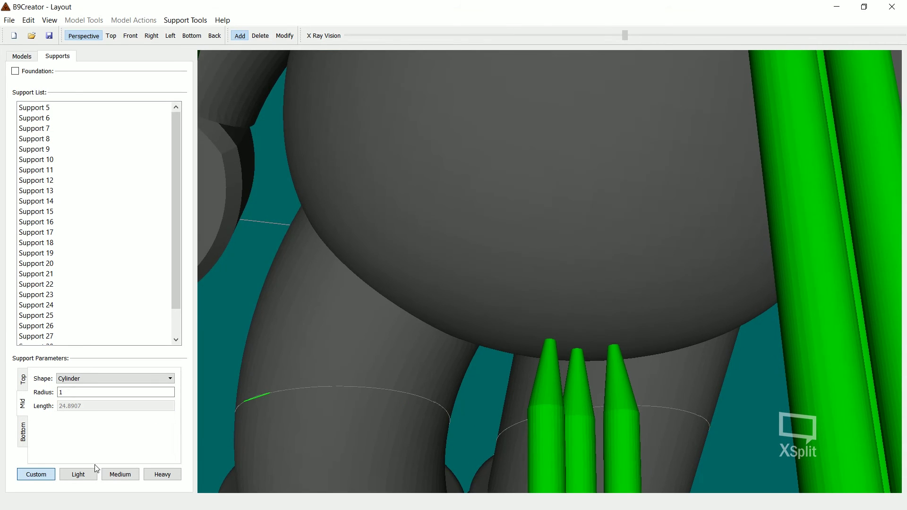
pyautogui.click(461, 311)
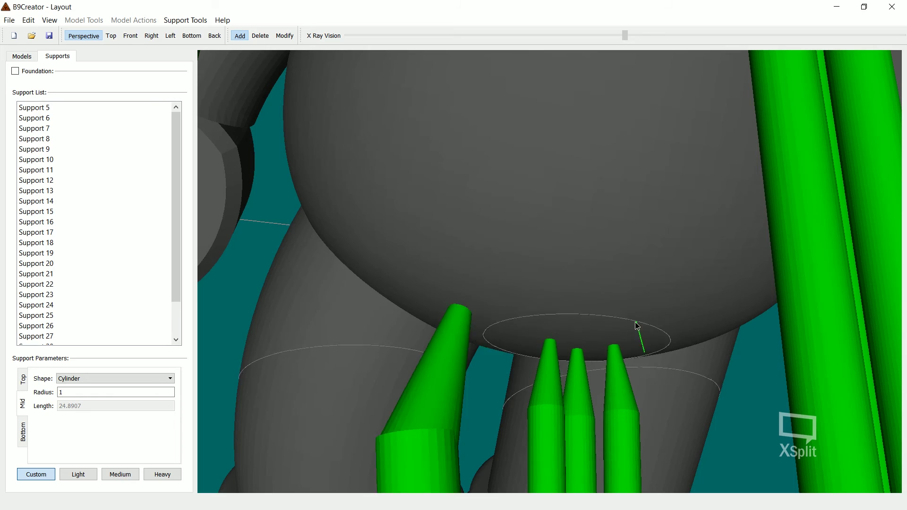
pyautogui.moveTo(635, 322); pyautogui.dragTo(590, 323, button='middle')
pyautogui.click(773, 314)
pyautogui.scroll(-5, 756, 317)
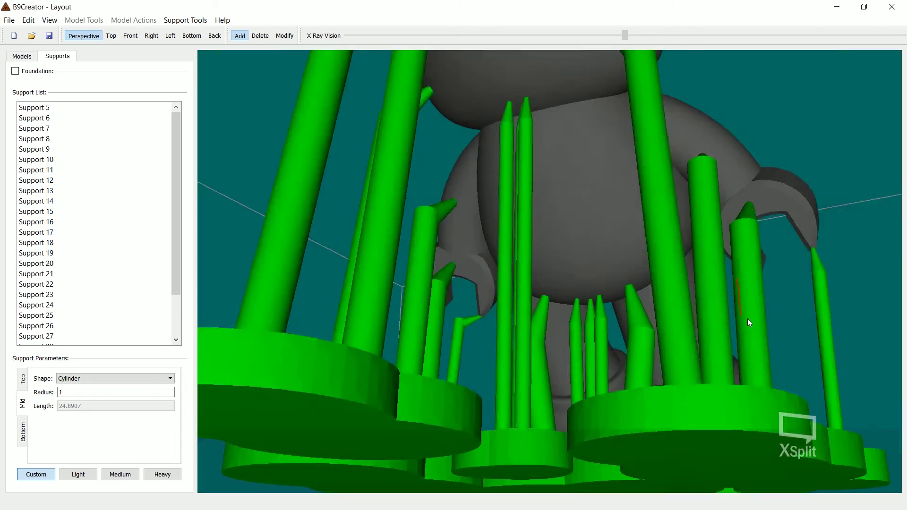
# Add one medium support to the centre of the body's underside, between the light body supports and the head supports.
pyautogui.moveTo(748, 318); pyautogui.dragTo(757, 359, button='middle')
pyautogui.moveTo(583, 299); pyautogui.dragTo(620, 301, button='middle')
pyautogui.moveTo(620, 305); pyautogui.dragTo(494, 274, button='right')
pyautogui.scroll(5, 591, 259)
pyautogui.scroll(3, 495, 273)
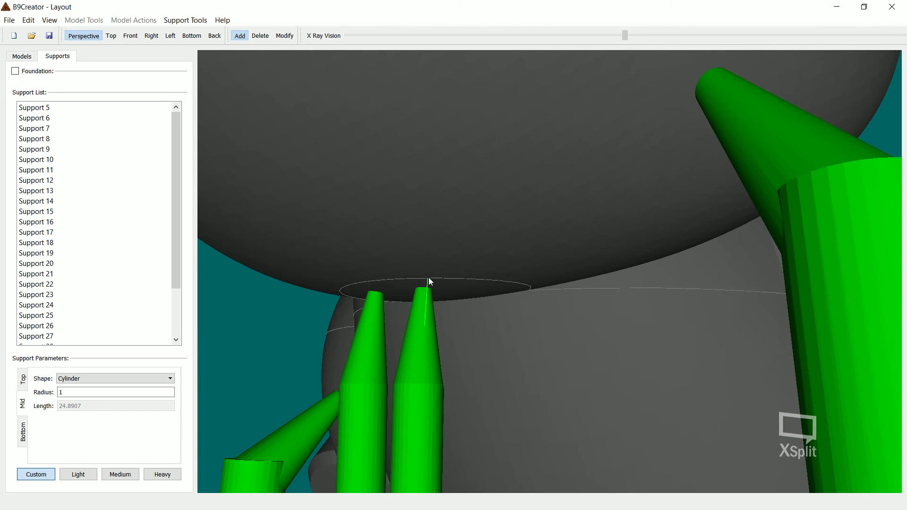
# Examine the supports around the head, body and hands from the sides, back and front of the figure.
pyautogui.scroll(-5, 419, 285)
pyautogui.moveTo(455, 275); pyautogui.dragTo(421, 213, button='right')
pyautogui.scroll(-1, 543, 302)
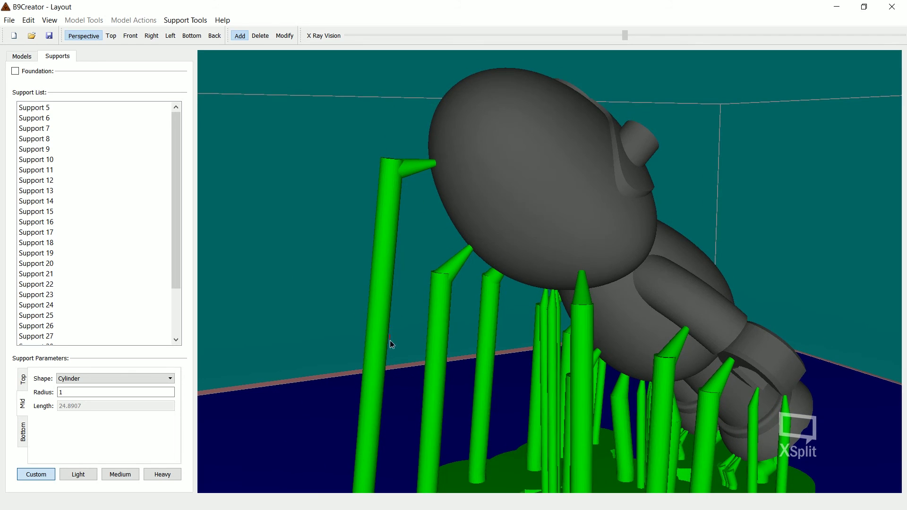
pyautogui.moveTo(390, 340); pyautogui.dragTo(419, 329, button='right')
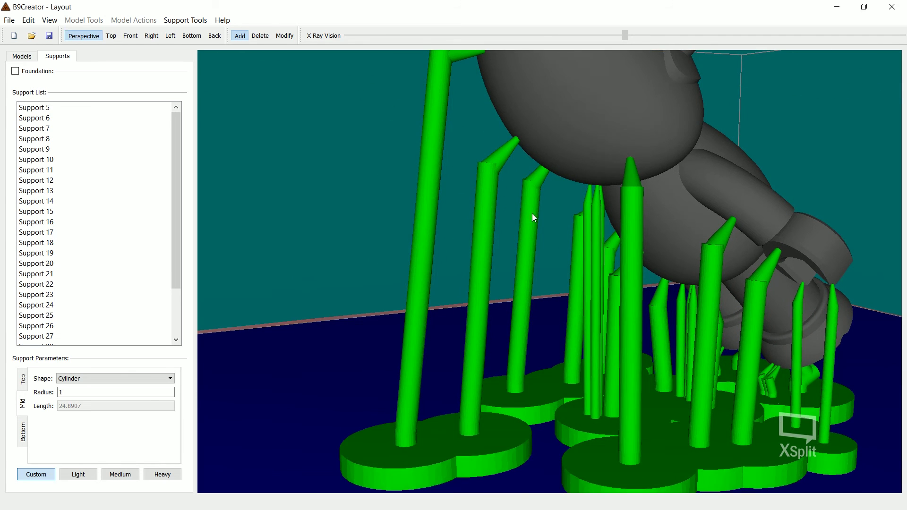
pyautogui.moveTo(665, 274); pyautogui.dragTo(434, 341, button='right')
pyautogui.scroll(-2, 546, 322)
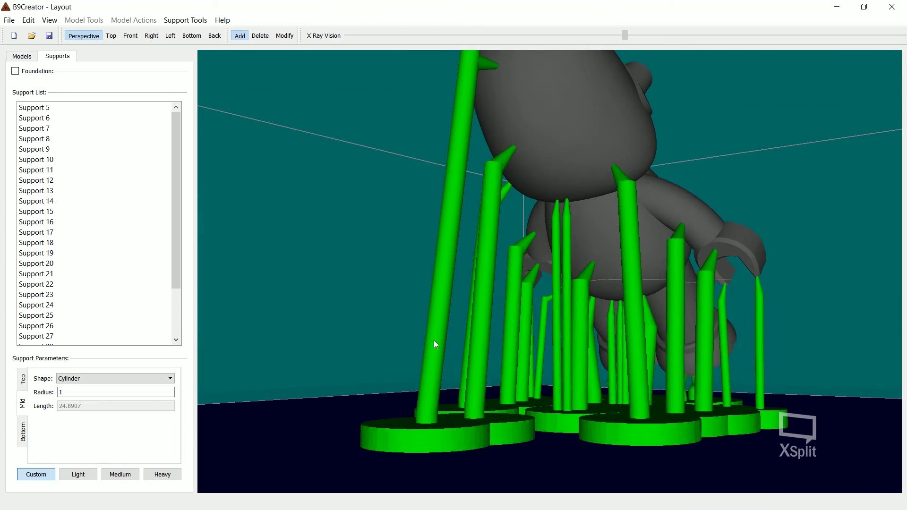
pyautogui.moveTo(491, 288); pyautogui.dragTo(608, 341, button='right')
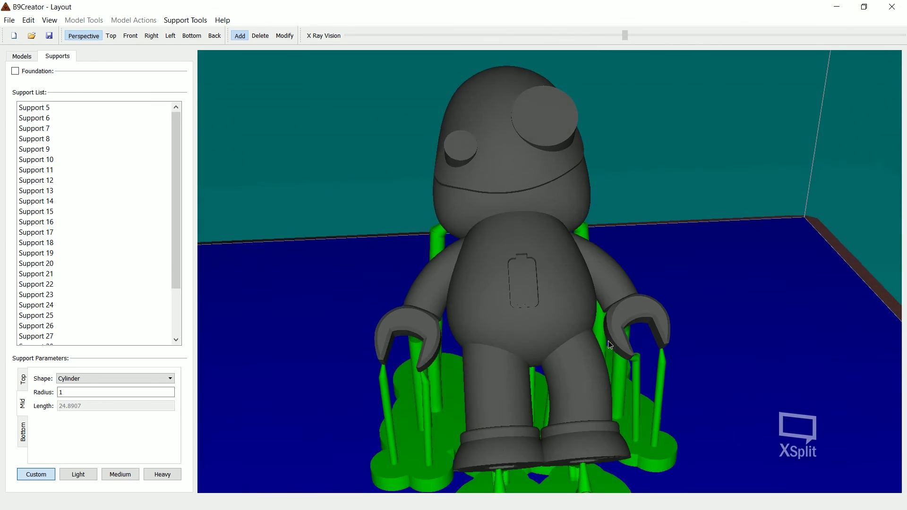
pyautogui.moveTo(568, 243); pyautogui.dragTo(440, 383, button='right')
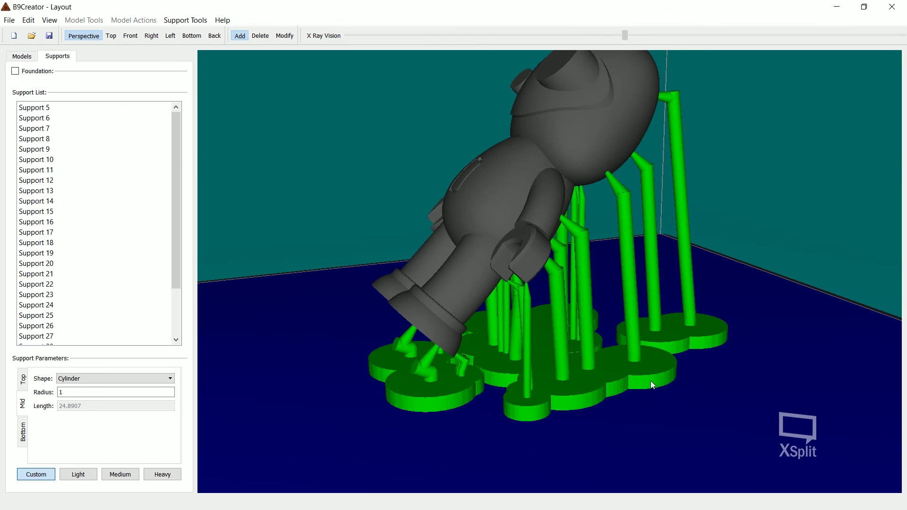
# Examine the foot supports up close and check from below how the support bases overlap.
pyautogui.moveTo(482, 416); pyautogui.dragTo(461, 419, button='right')
pyautogui.scroll(3, 461, 419)
pyautogui.moveTo(461, 418); pyautogui.dragTo(518, 372, button='middle')
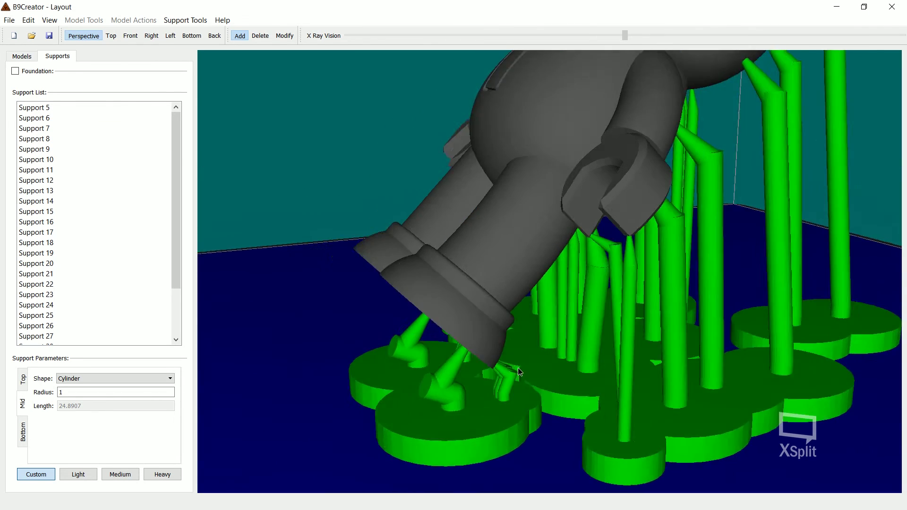
pyautogui.moveTo(518, 372); pyautogui.dragTo(506, 321, button='right')
pyautogui.scroll(3, 506, 321)
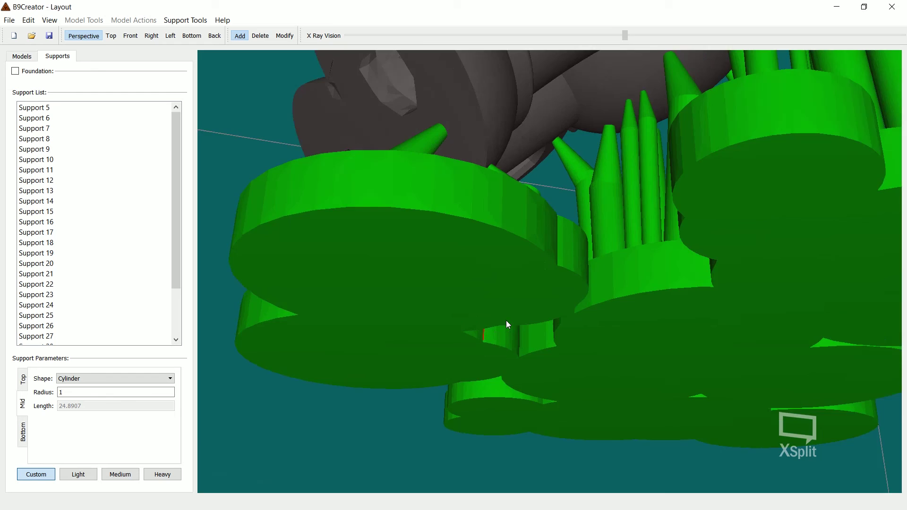
pyautogui.moveTo(399, 332); pyautogui.dragTo(592, 219, button='right')
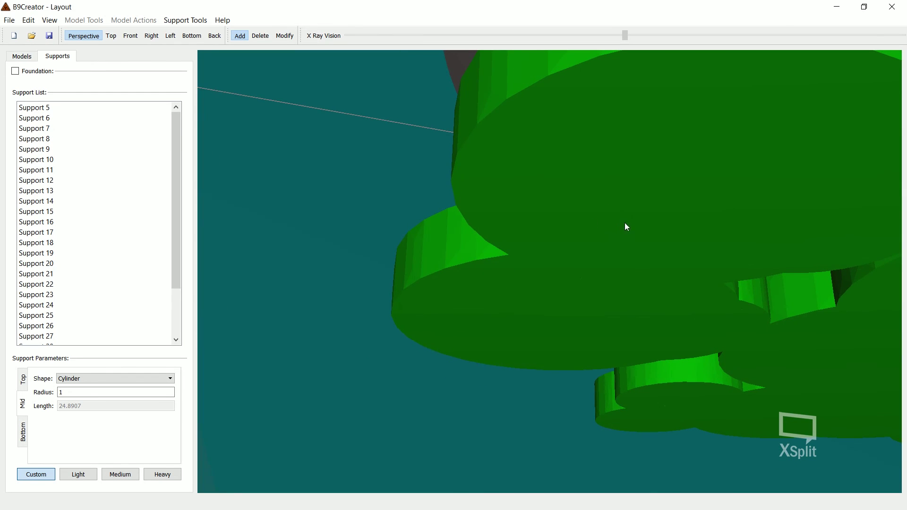
pyautogui.moveTo(662, 223); pyautogui.dragTo(645, 243, button='right')
pyautogui.scroll(-4, 718, 227)
pyautogui.moveTo(718, 226); pyautogui.dragTo(527, 201, button='right')
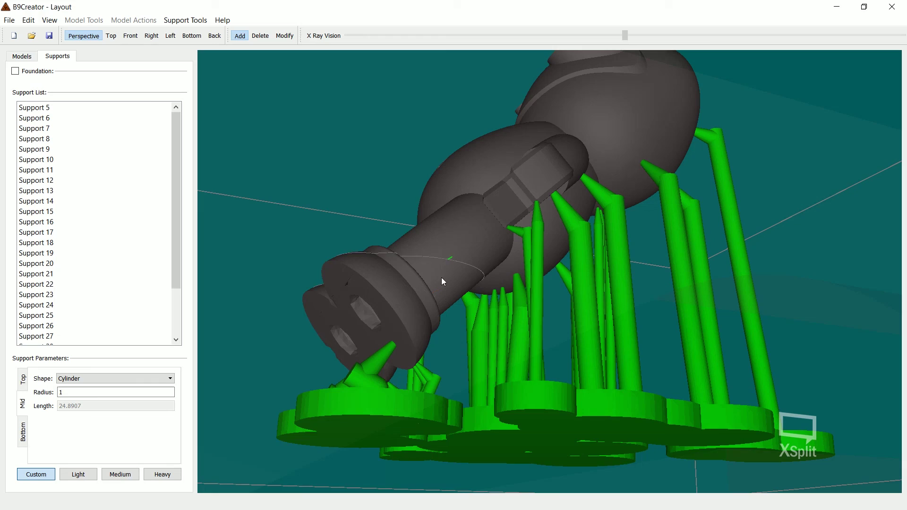
# Inspect the figure's hollow interior and support contact points with X Ray Vision, leaving it switched off.
pyautogui.moveTo(501, 198); pyautogui.dragTo(494, 246, button='right')
pyautogui.click(319, 39)
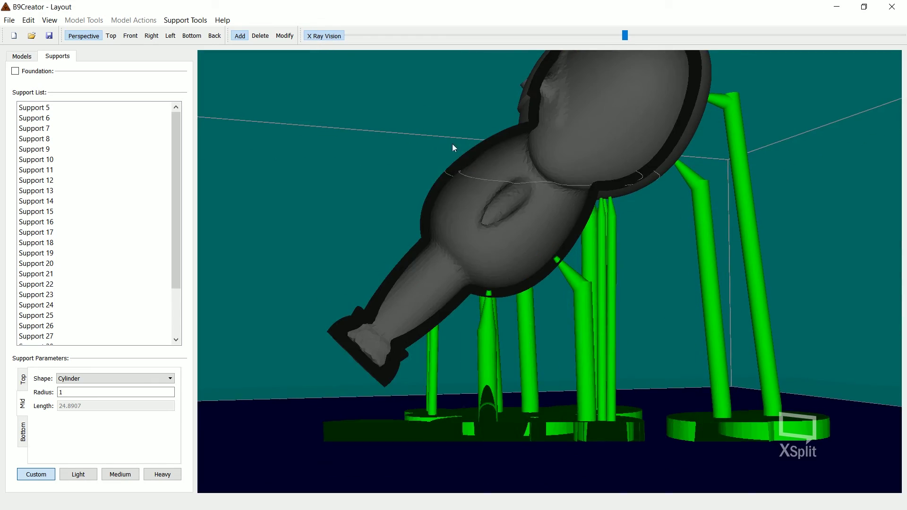
pyautogui.scroll(3, 452, 143)
pyautogui.moveTo(478, 176); pyautogui.dragTo(442, 177, button='right')
pyautogui.click(320, 37)
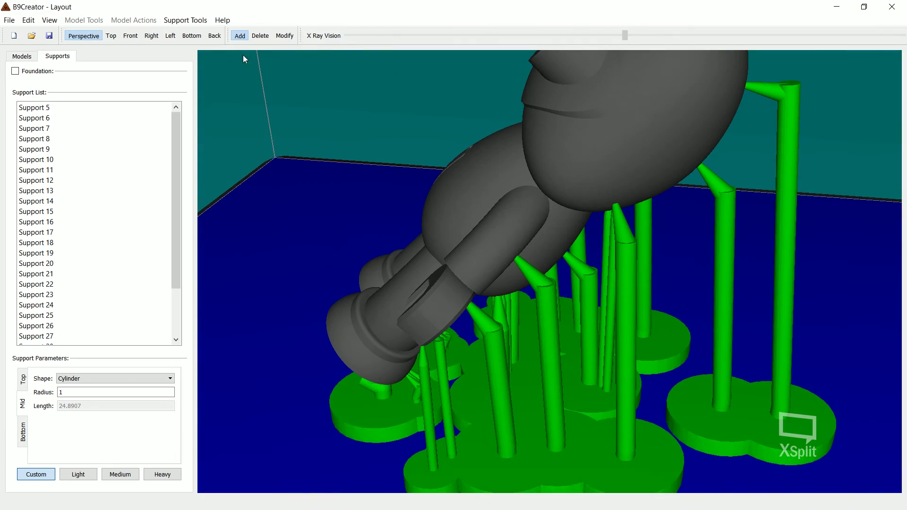
# Export the supported figure to the Desktop as an STL file named SPANNERBOT_hollow_supports.
pyautogui.click(9, 20)
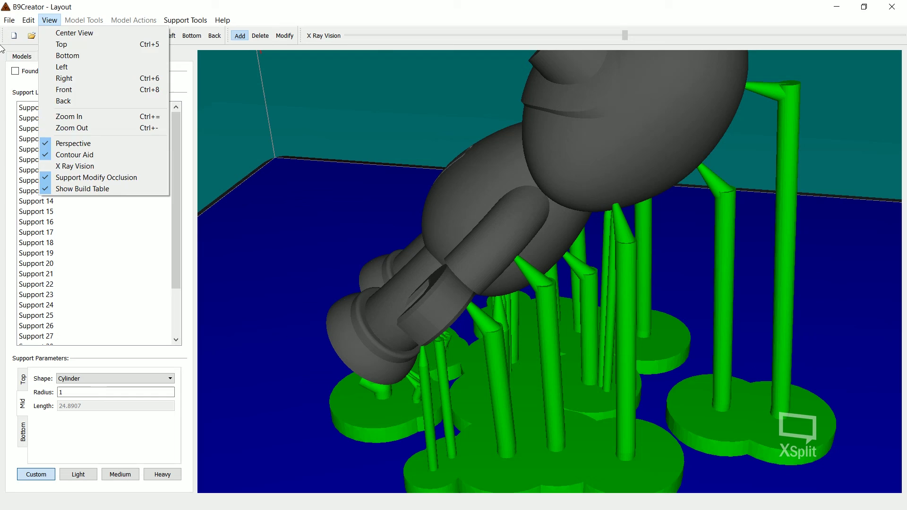
pyautogui.click(30, 108)
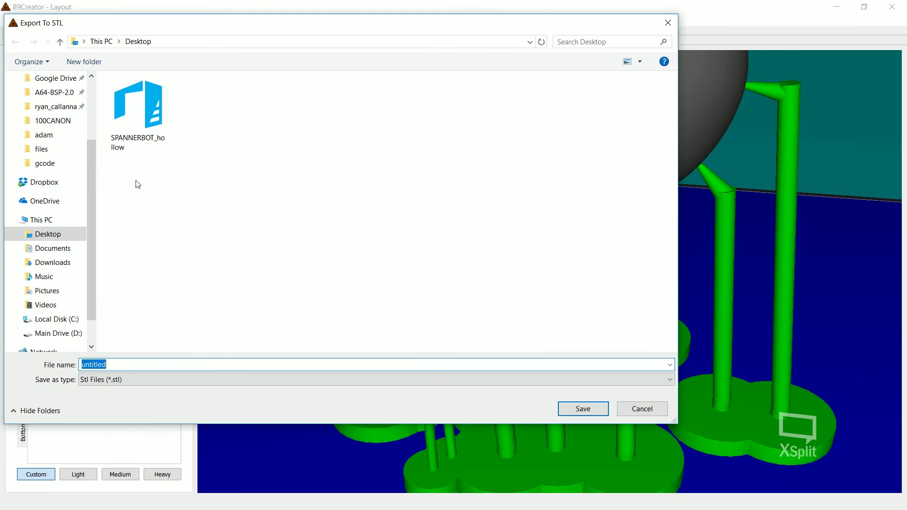
pyautogui.click(139, 122)
pyautogui.doubleClick(163, 365)
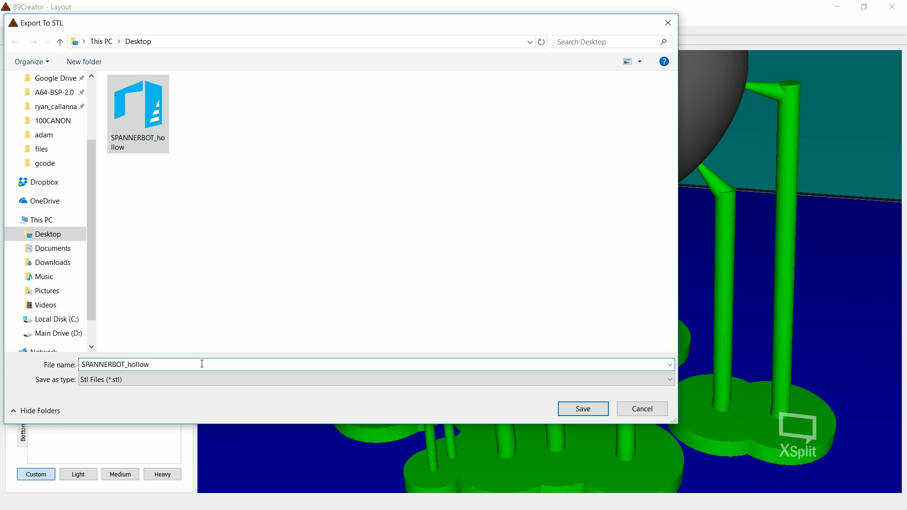
pyautogui.write('_supports')
pyautogui.press('Return')
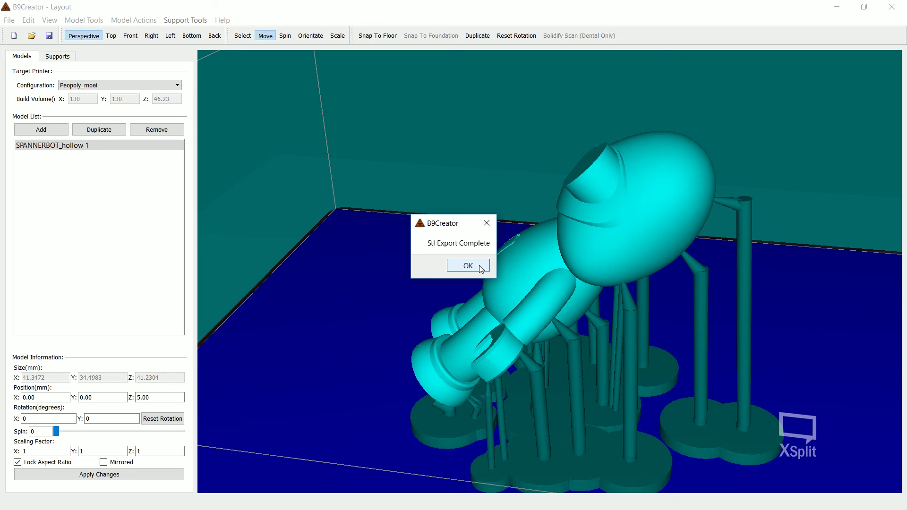
pyautogui.click(468, 266)
pyautogui.scroll(-3, 558, 235)
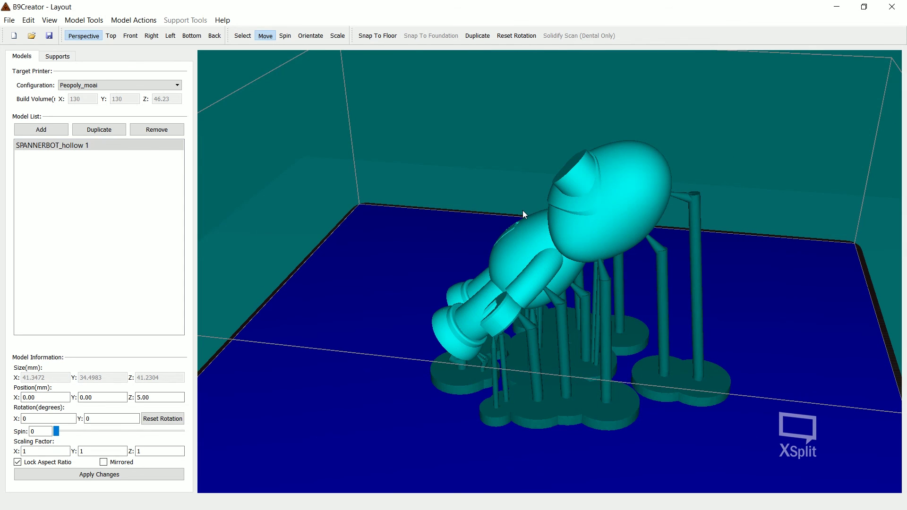
pyautogui.moveTo(483, 229); pyautogui.dragTo(560, 222, button='middle')
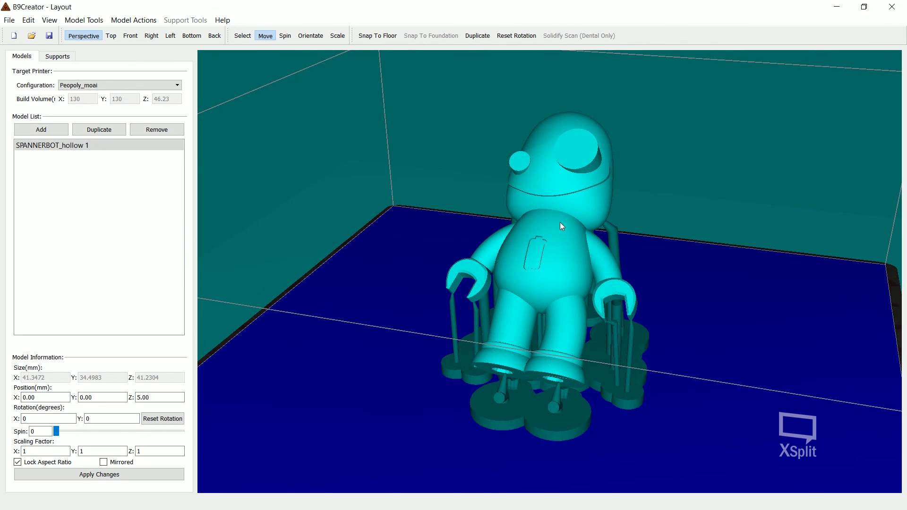